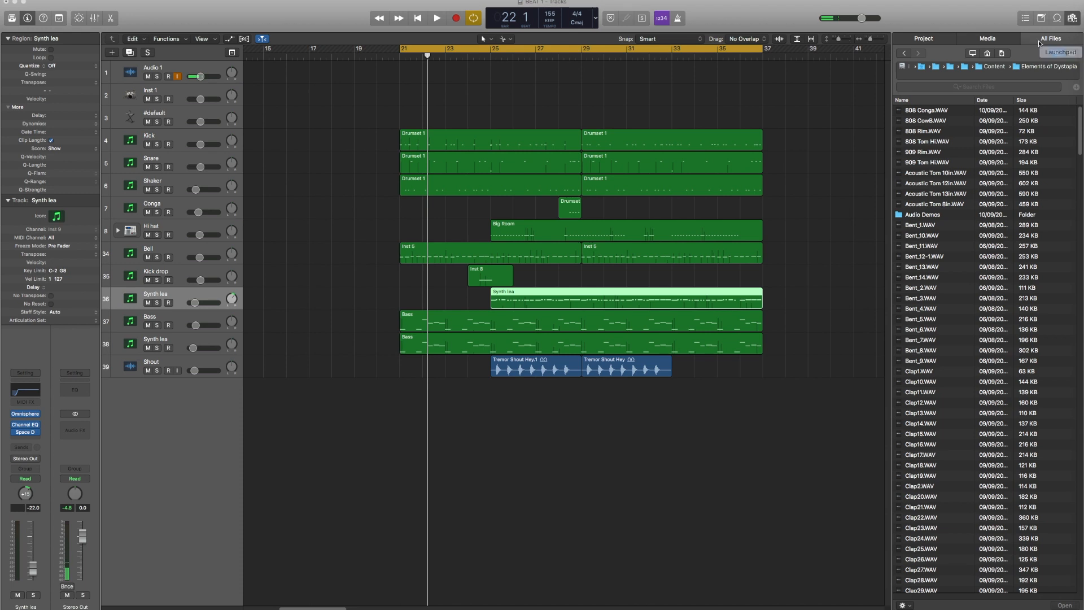
# - Browse the WAV samples in the Elements of Dystopia folder, from the congas and claps down past the kicks
pyautogui.scroll(-15, 917, 141)
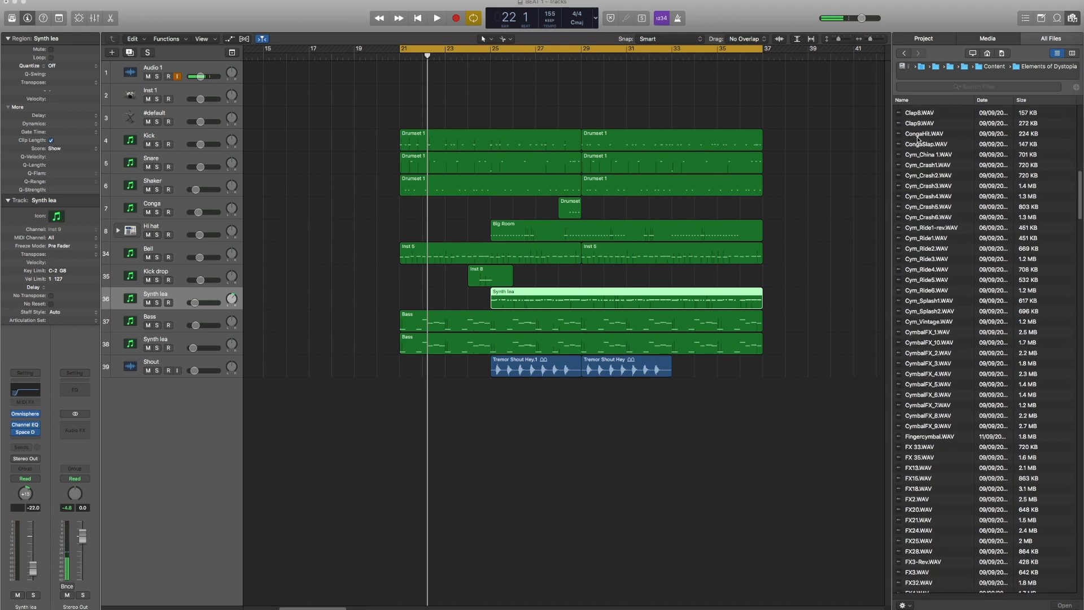
pyautogui.scroll(-5, 924, 142)
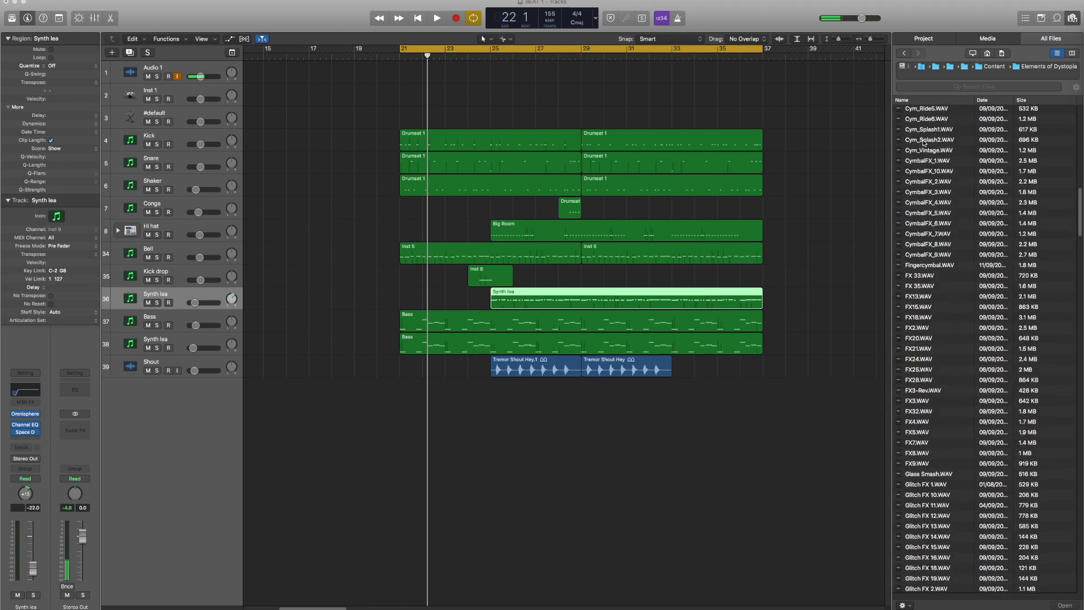
pyautogui.scroll(-20, 924, 143)
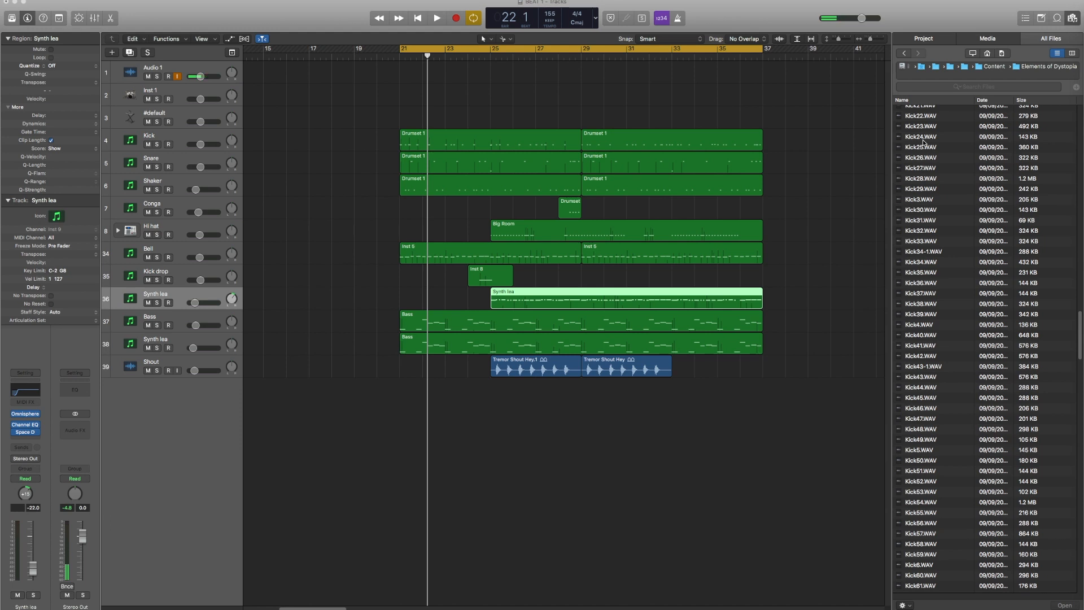
pyautogui.scroll(-20, 924, 142)
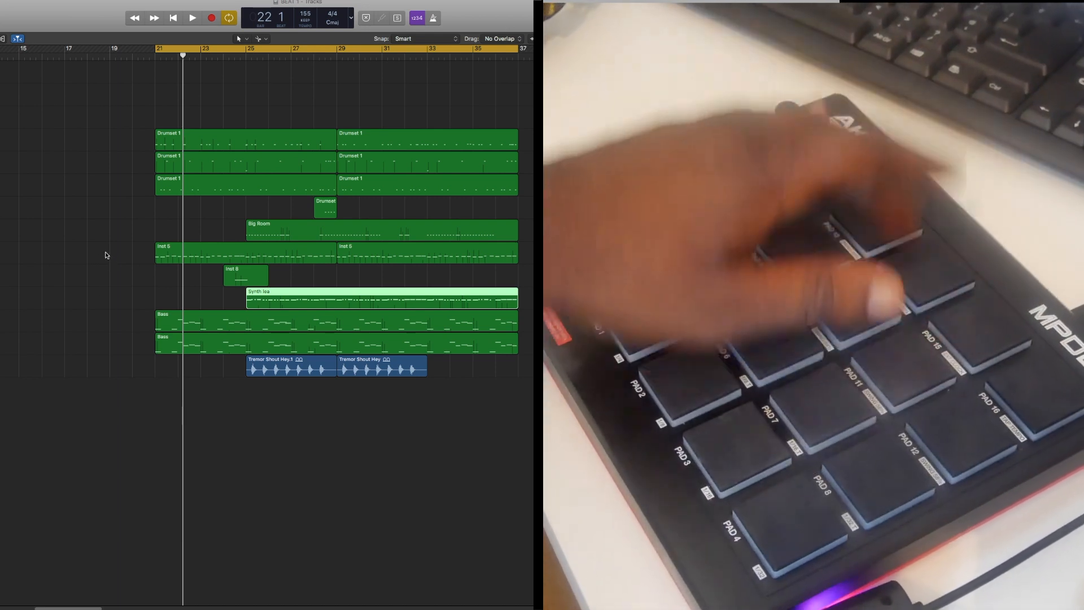
# - Select the Bell track and play back the full beat with all tracks audible
pyautogui.click(107, 255)
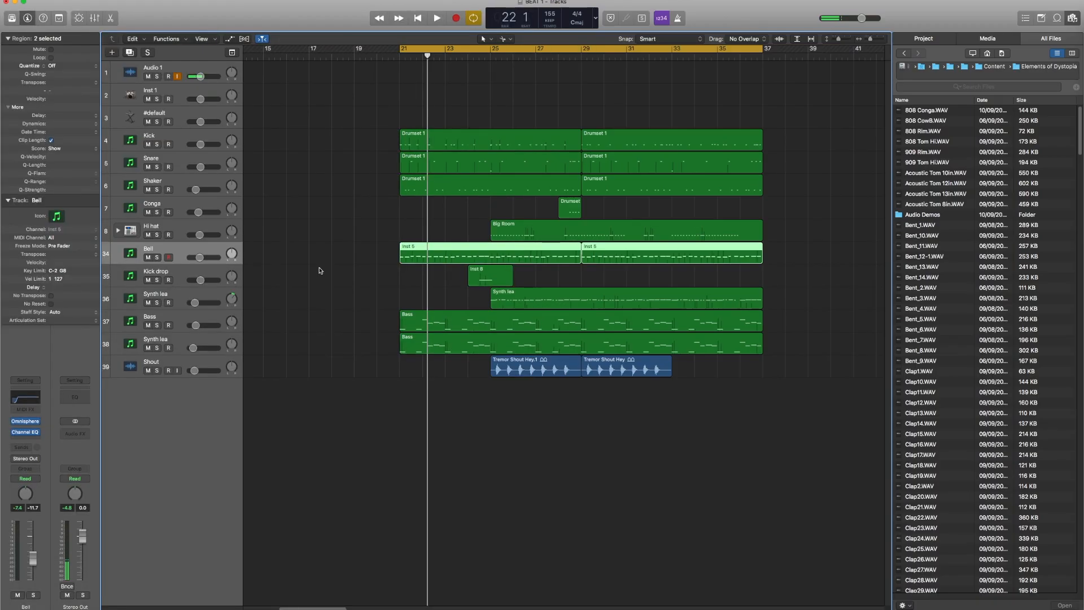
pyautogui.press('space')
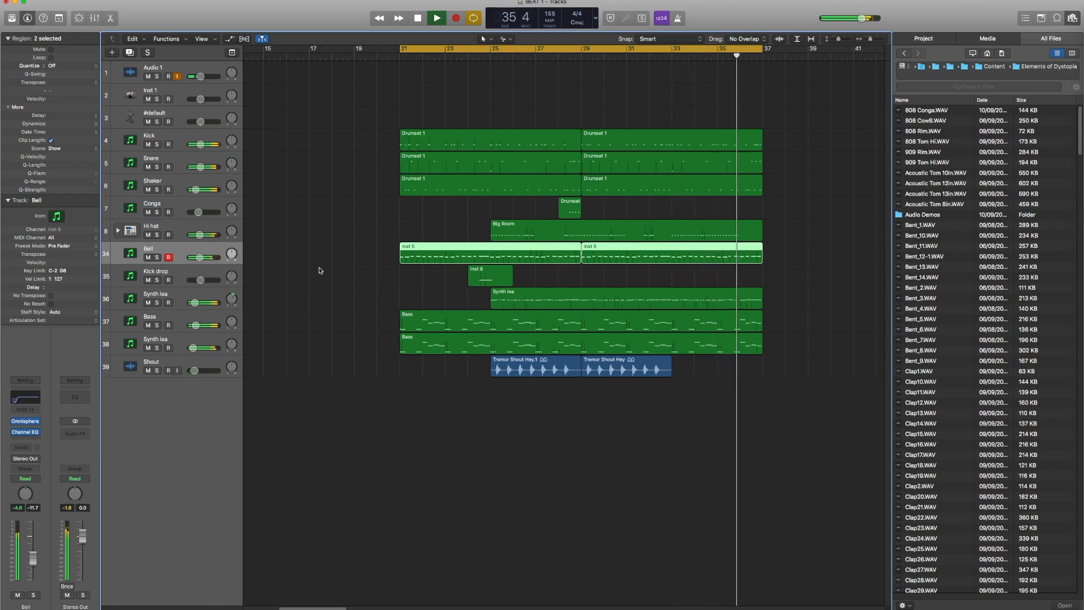
pyautogui.press('space')
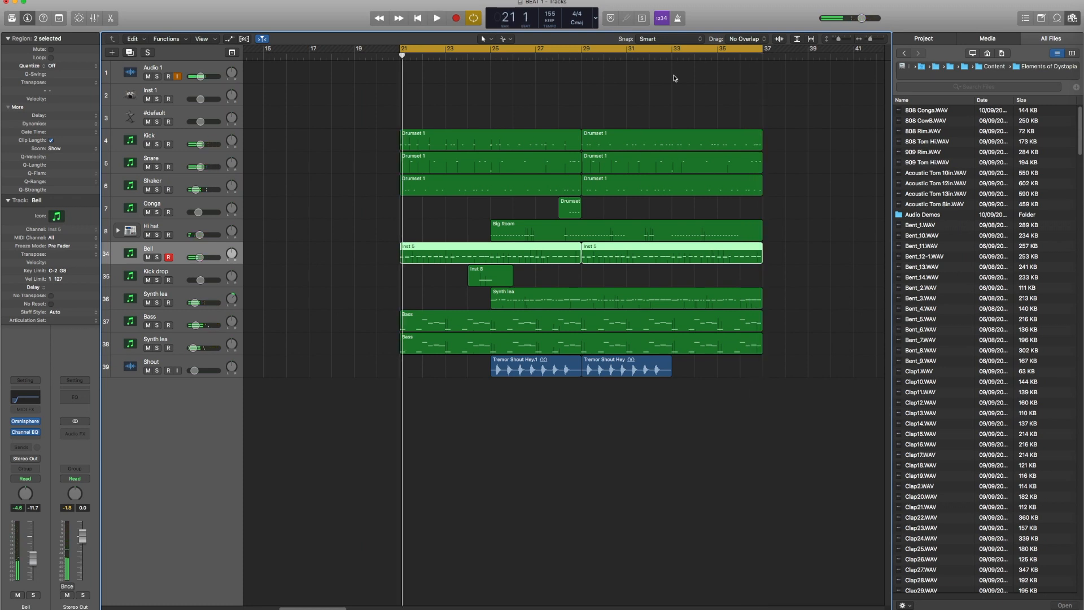
# - Shorten the cycle range to bars 21–29 and solo the Audio 1 and Bell tracks
pyautogui.moveTo(767, 50); pyautogui.dragTo(581, 50)
pyautogui.moveTo(402, 53); pyautogui.dragTo(579, 57)
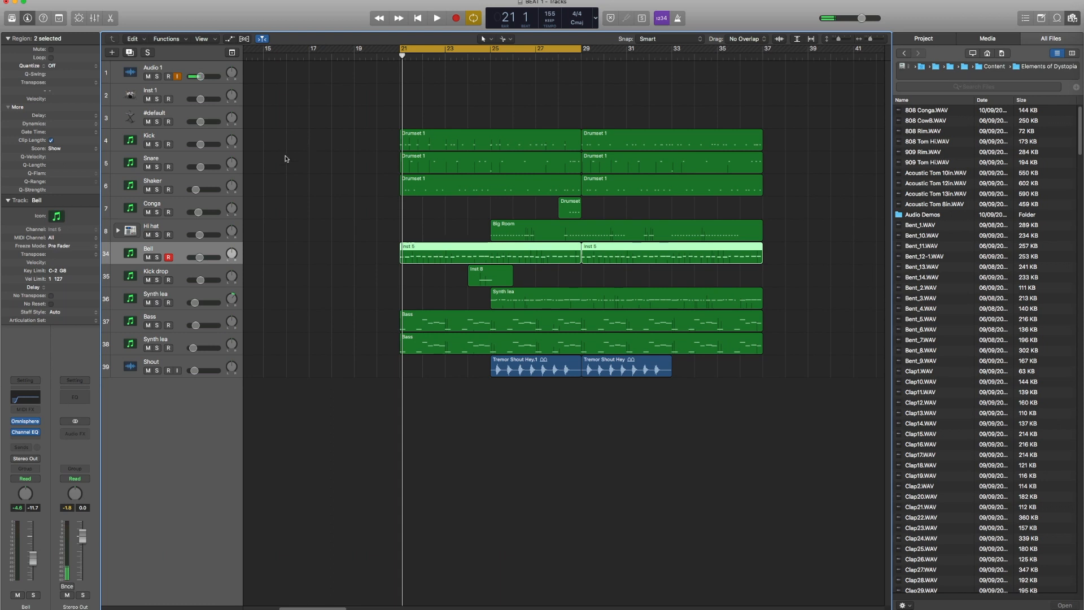
pyautogui.click(157, 77)
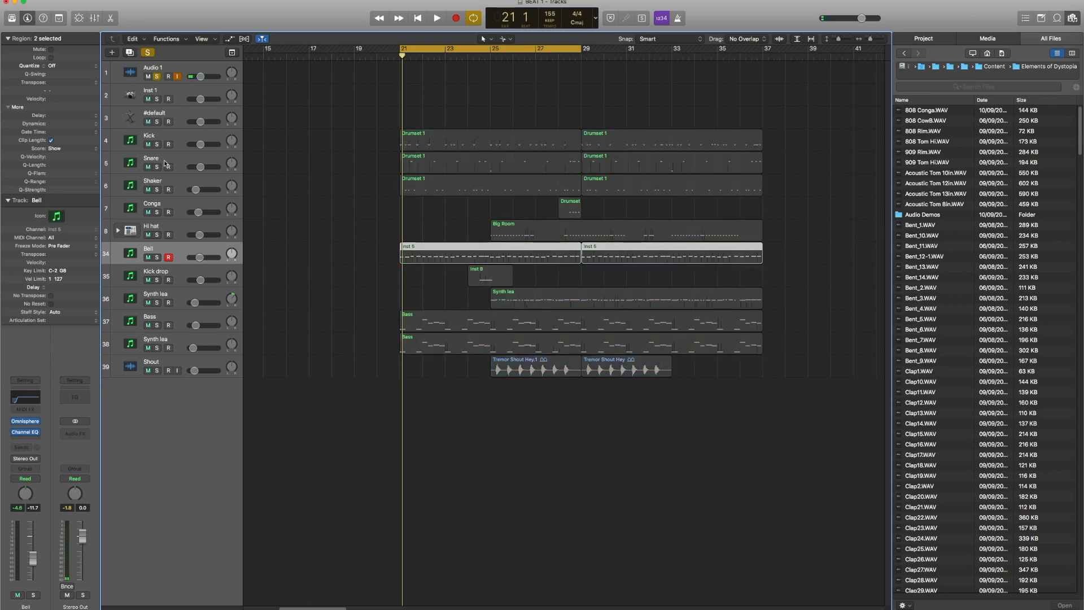
pyautogui.click(158, 258)
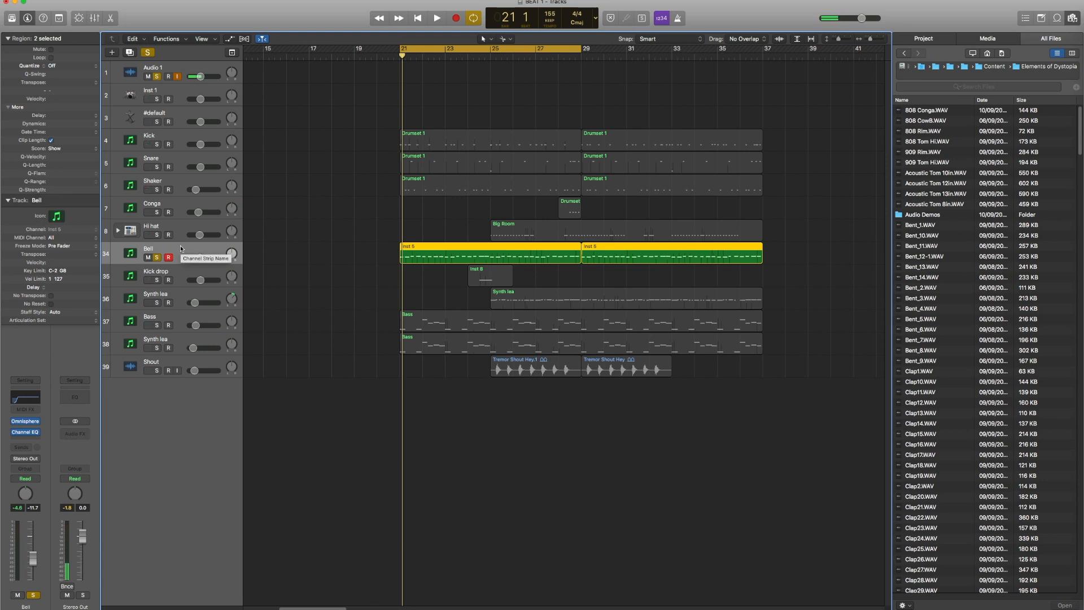
# - View the Omnisphere patch used on the Bell track, close the instrument and play the soloed bell melody
pyautogui.moveTo(25, 424)
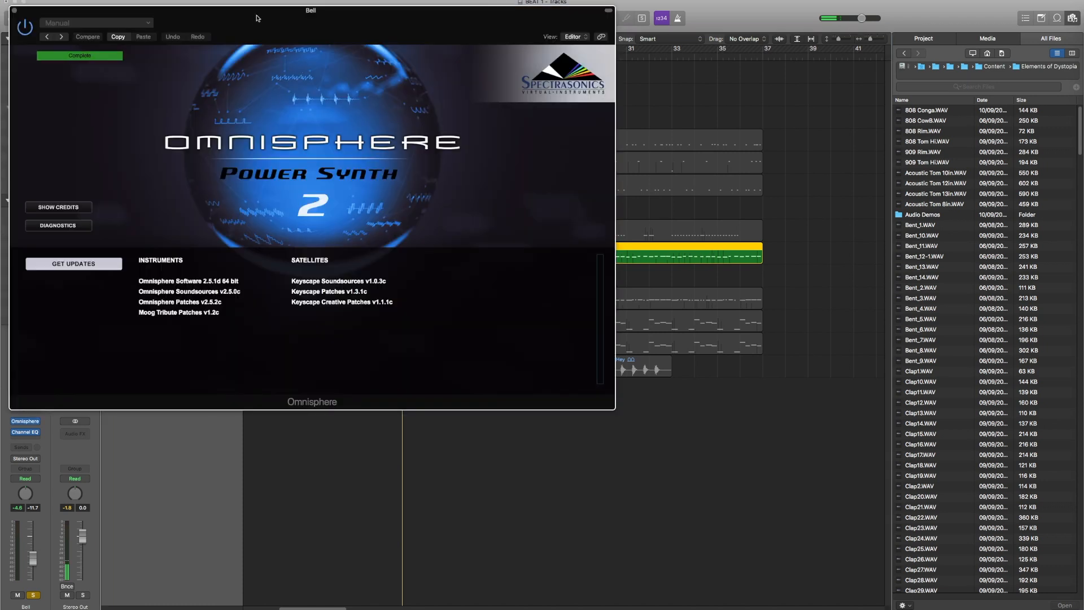
pyautogui.moveTo(257, 16); pyautogui.dragTo(388, 31)
pyautogui.click(374, 205)
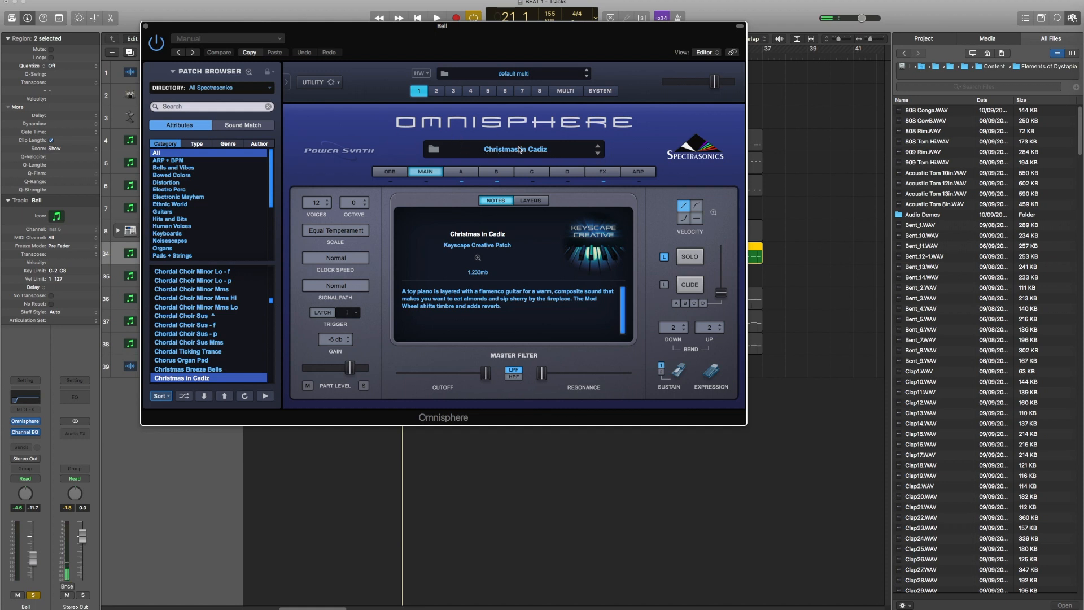
pyautogui.click(147, 28)
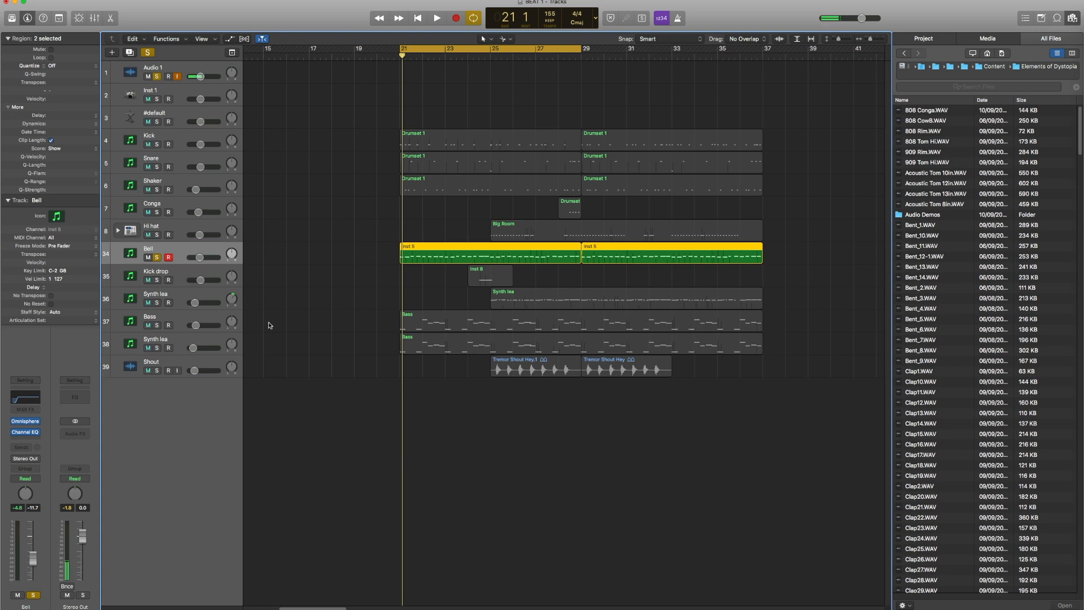
pyautogui.press('space')
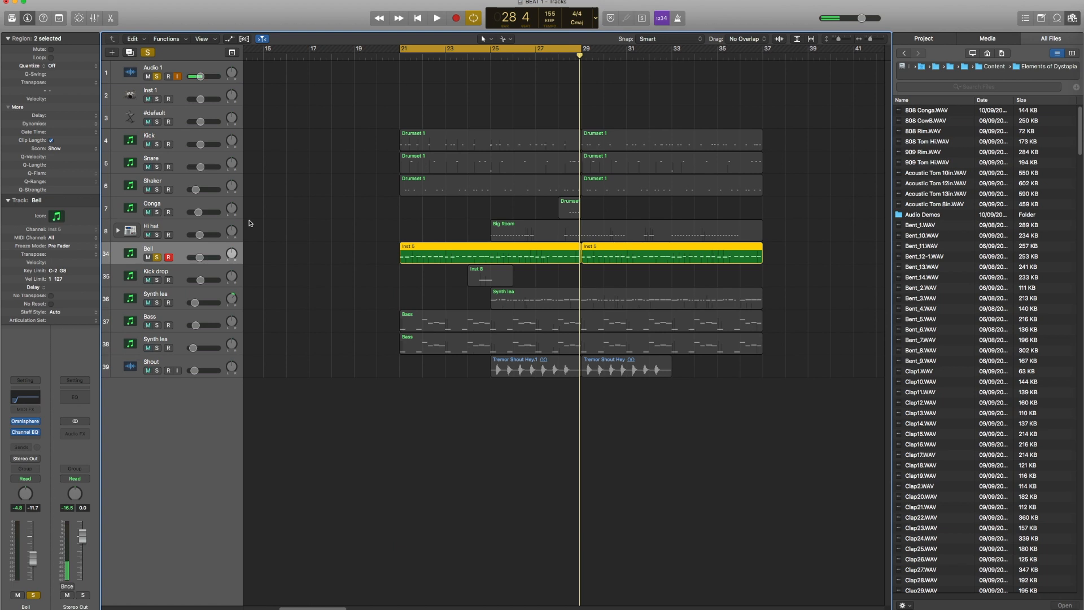
# - Add the Kick and Snare tracks to the solo group and play them together with the bell
pyautogui.click(158, 145)
pyautogui.click(158, 167)
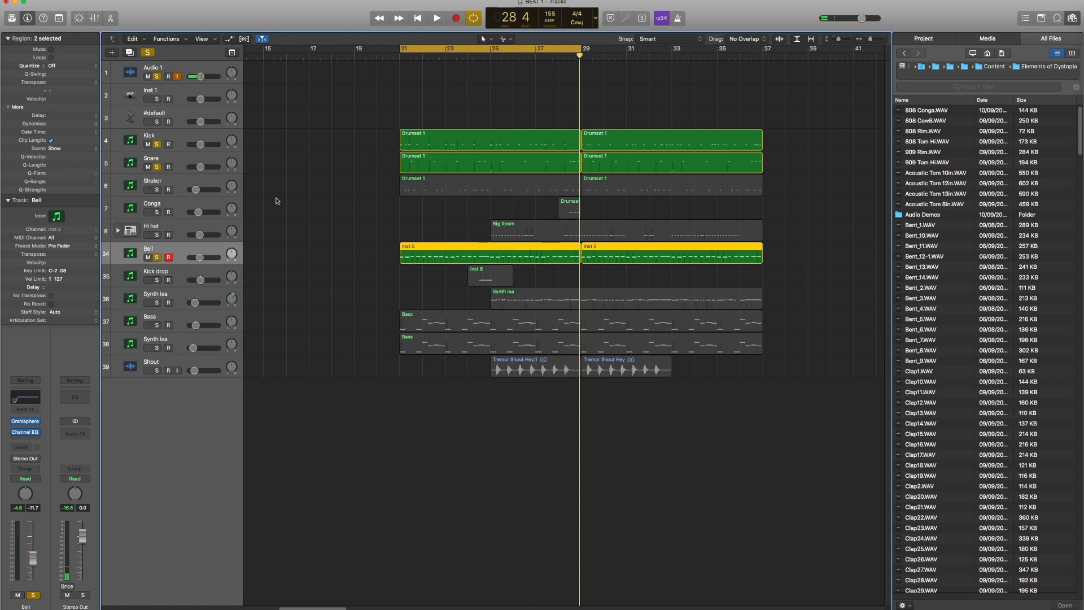
pyautogui.press('space')
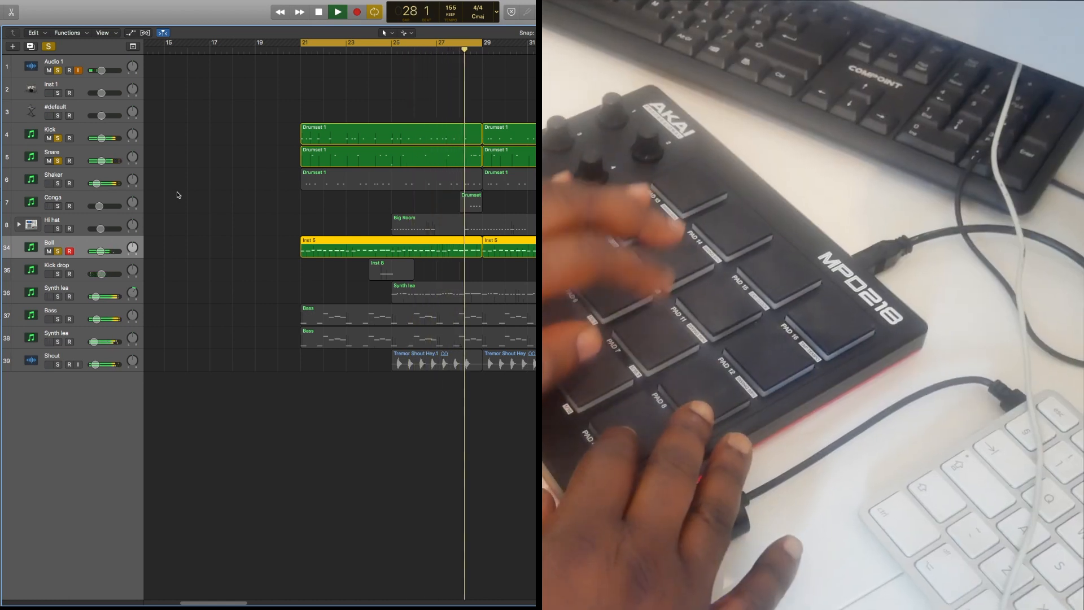
pyautogui.press('space')
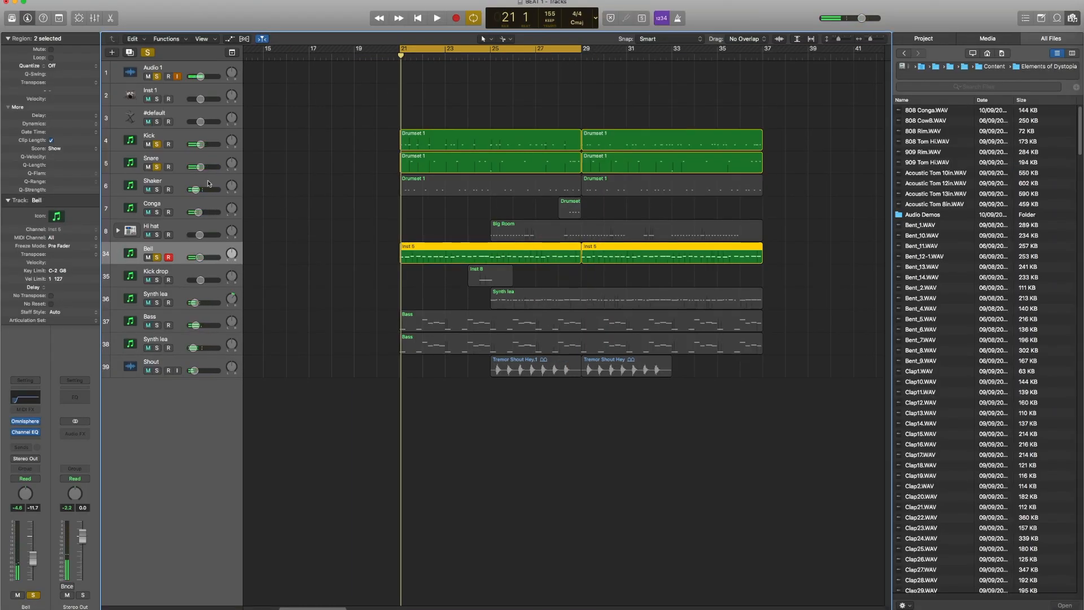
# - Add the Shaker track to the solo group and play the cycle range
pyautogui.click(181, 180)
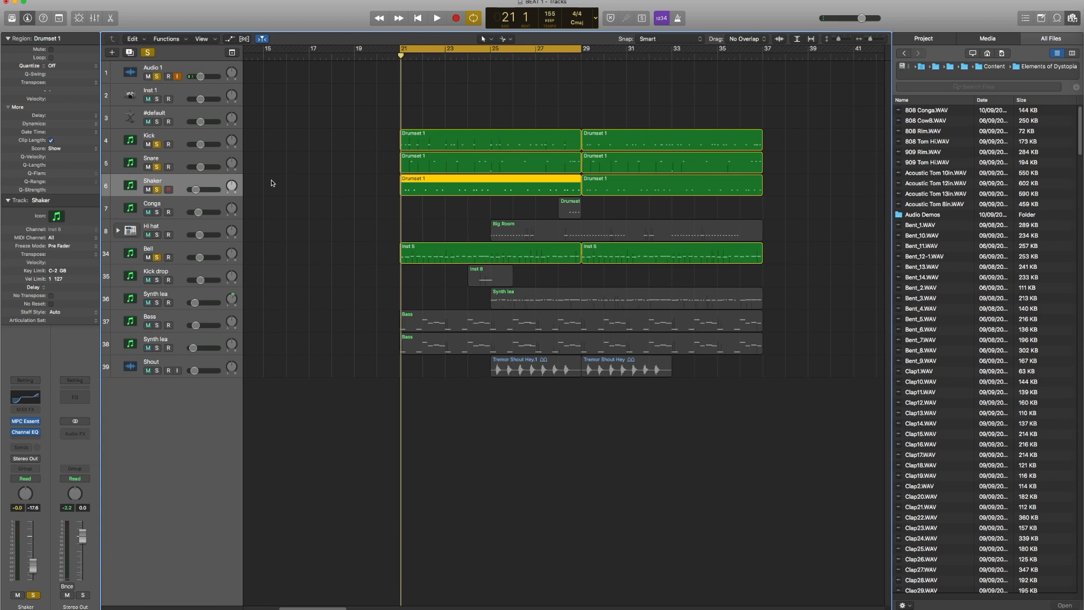
pyautogui.press('space')
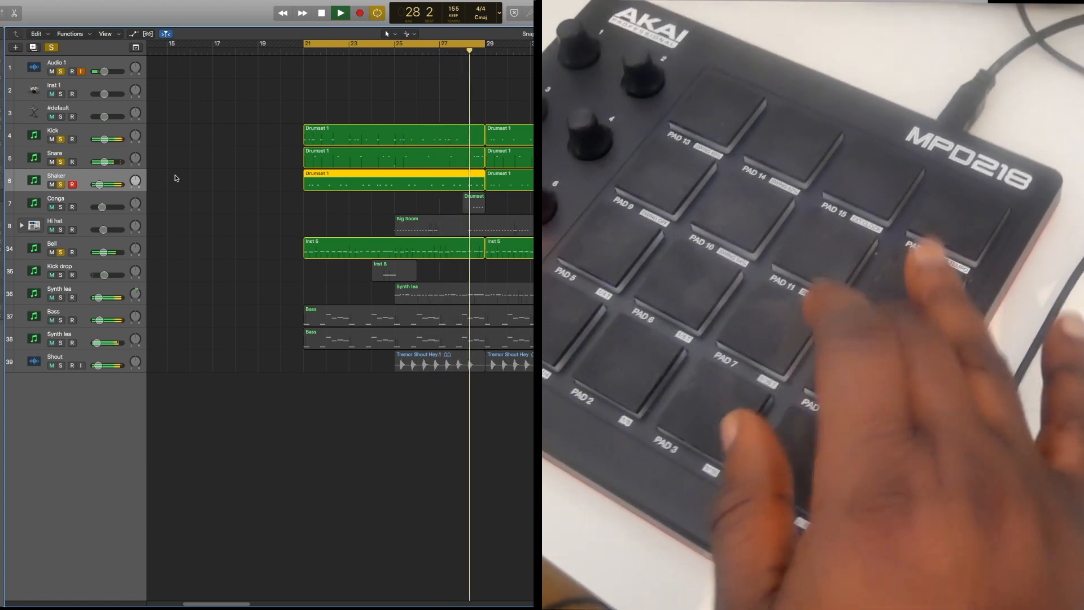
pyautogui.press('space')
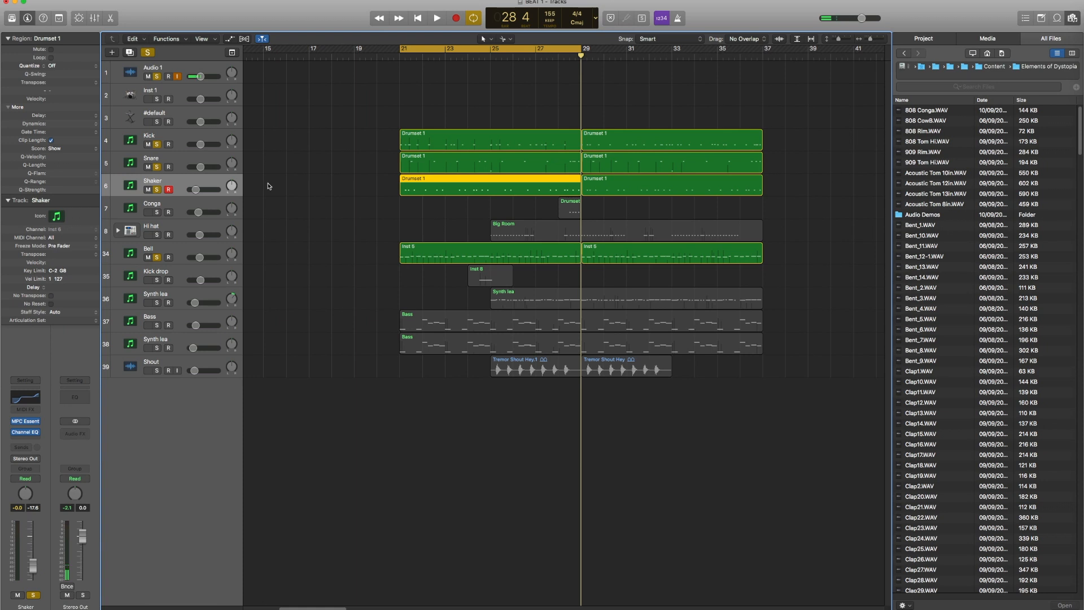
# - Solo the Hi hat track as well, move the cycle start to bar 25 and play the section
pyautogui.click(176, 226)
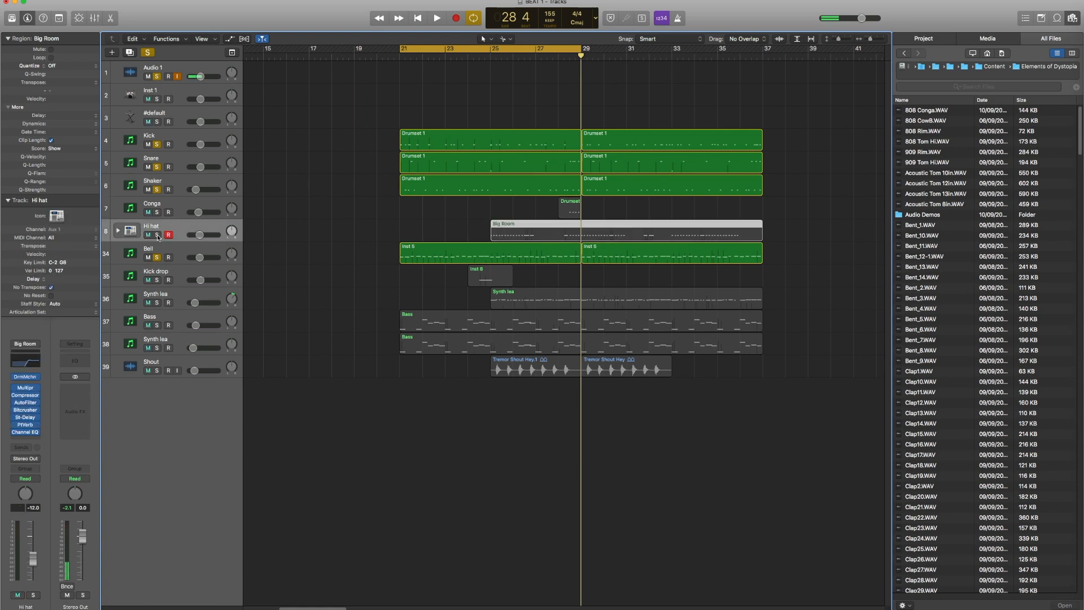
pyautogui.click(158, 235)
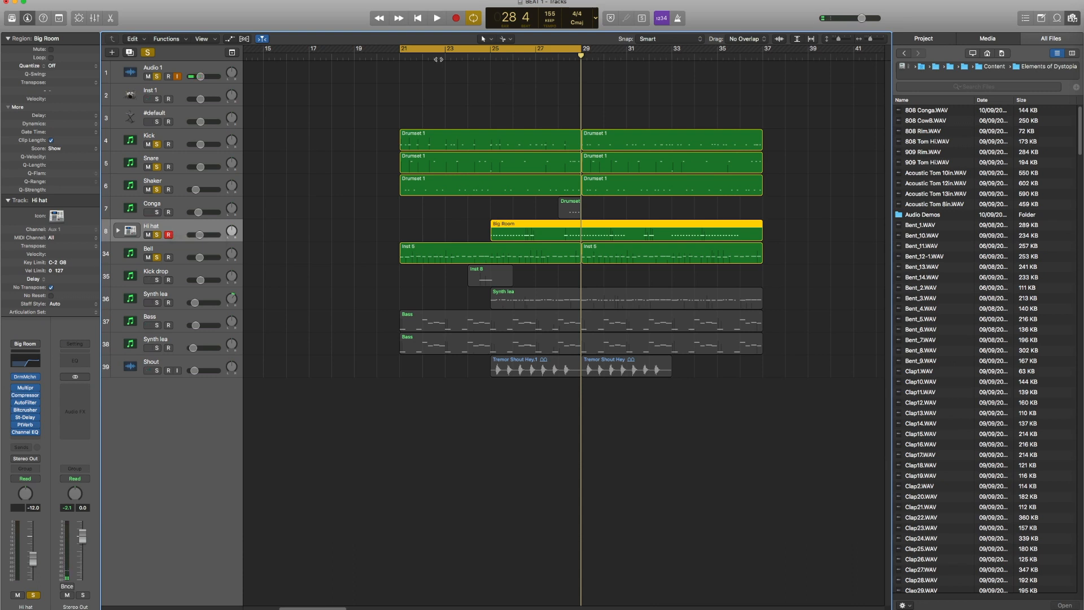
pyautogui.moveTo(400, 49); pyautogui.dragTo(488, 65)
pyautogui.press('space')
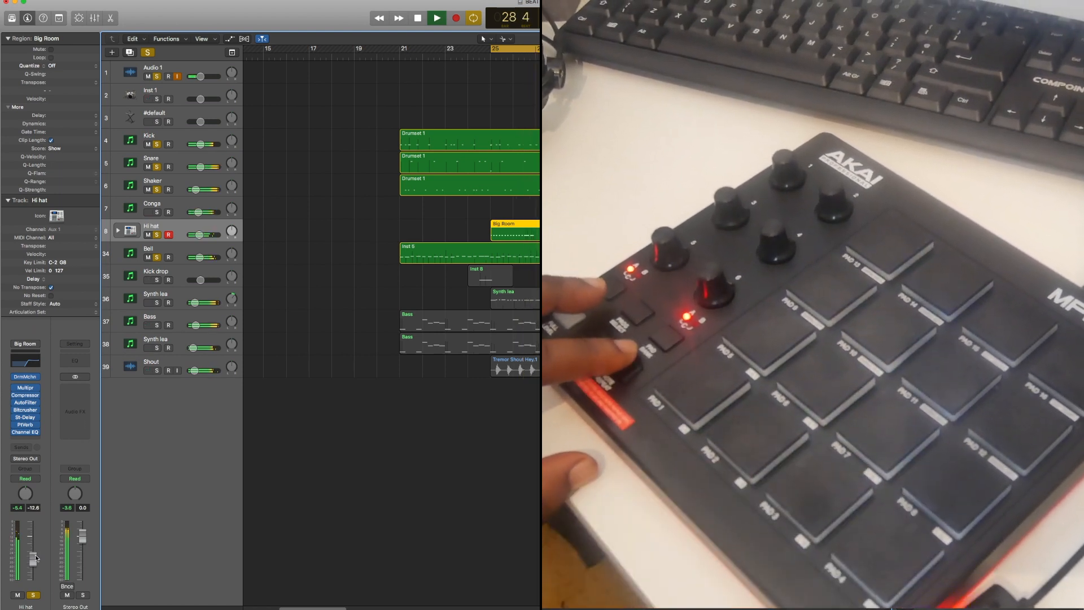
pyautogui.press('space')
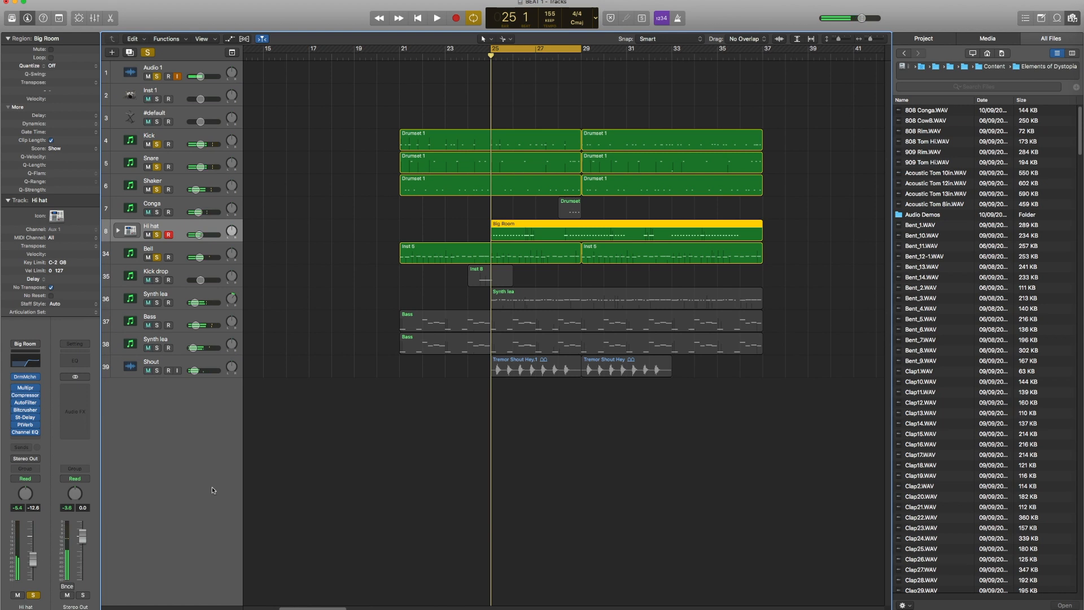
# - Solo the Kick drop track and view the patch loaded in its Omnisphere instrument
pyautogui.click(167, 270)
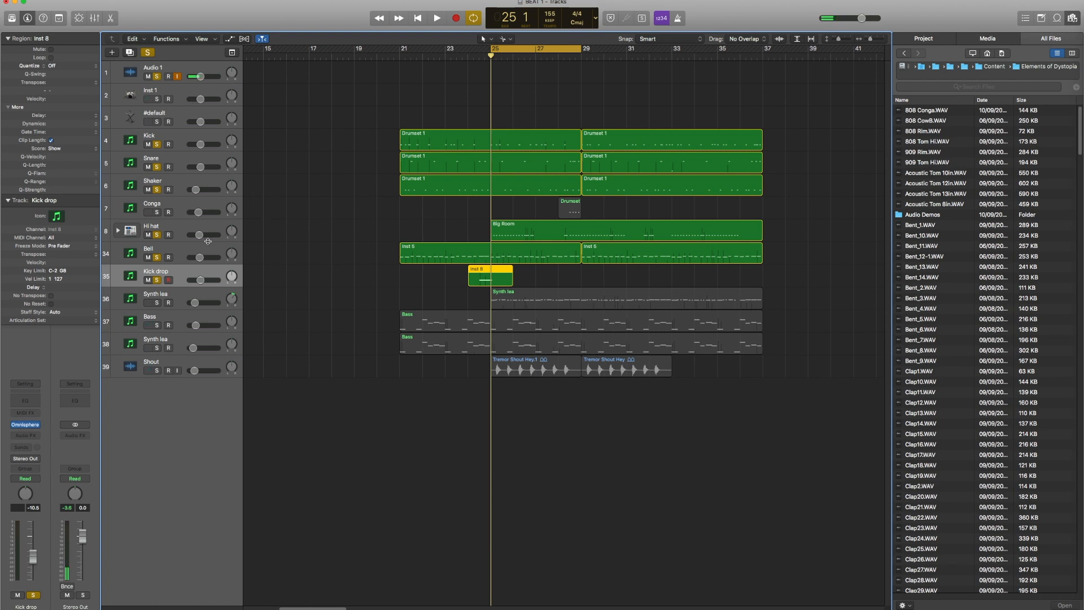
pyautogui.moveTo(25, 426)
pyautogui.click(26, 424)
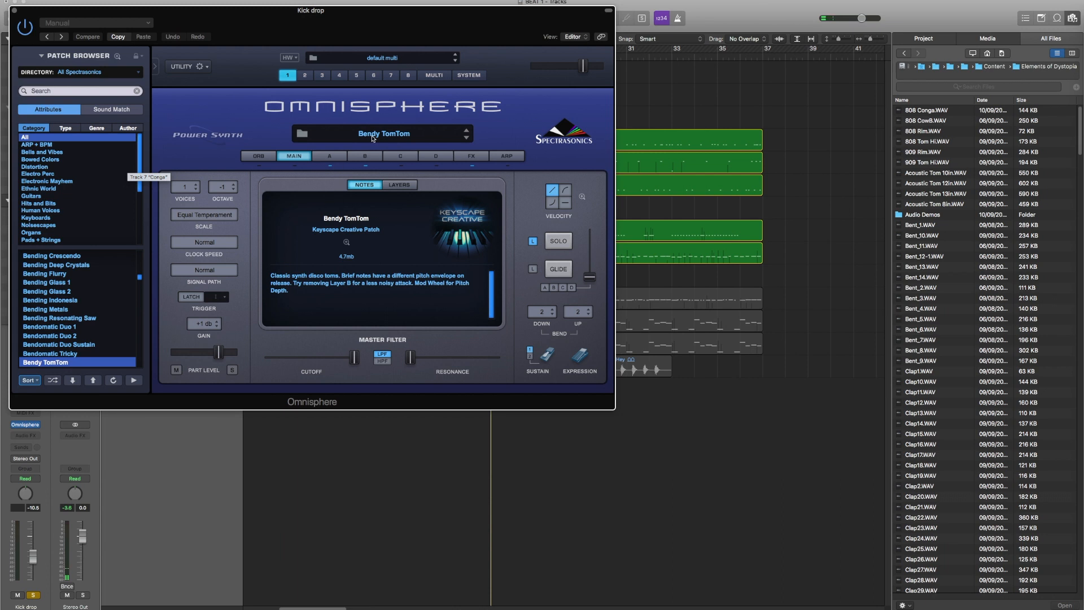
pyautogui.click(14, 10)
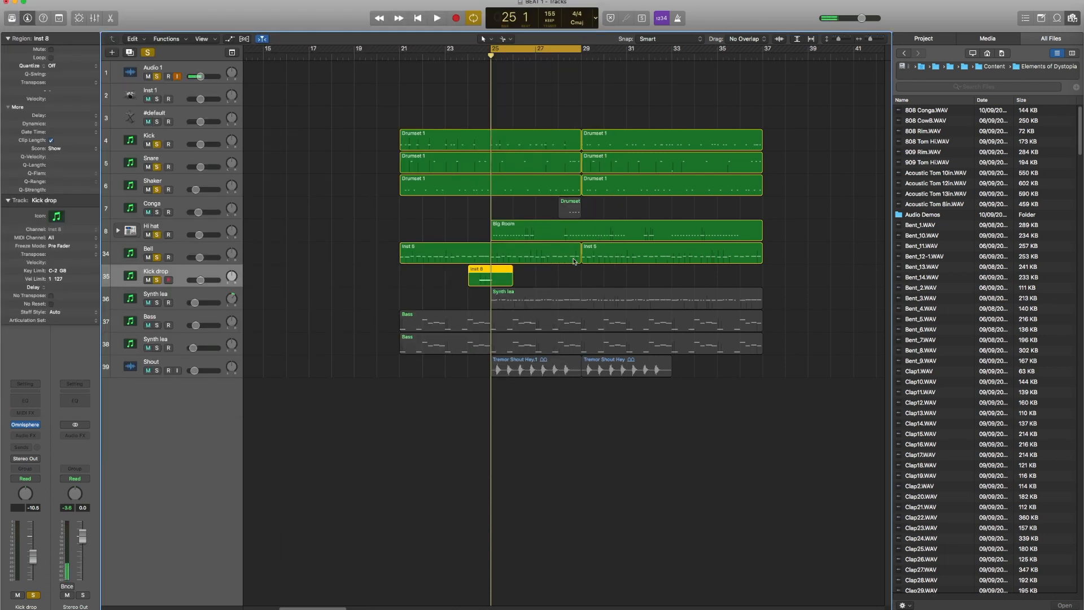
# - Extend the cycle start back to bar 21 and play the section with the Kick drop
pyautogui.moveTo(491, 54); pyautogui.dragTo(399, 54)
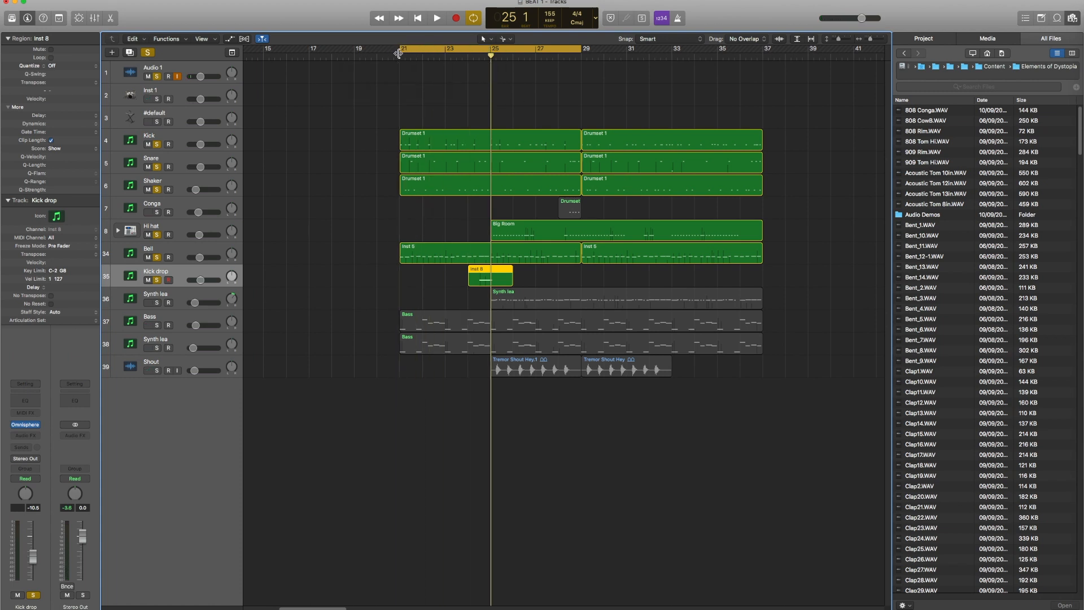
pyautogui.press('space')
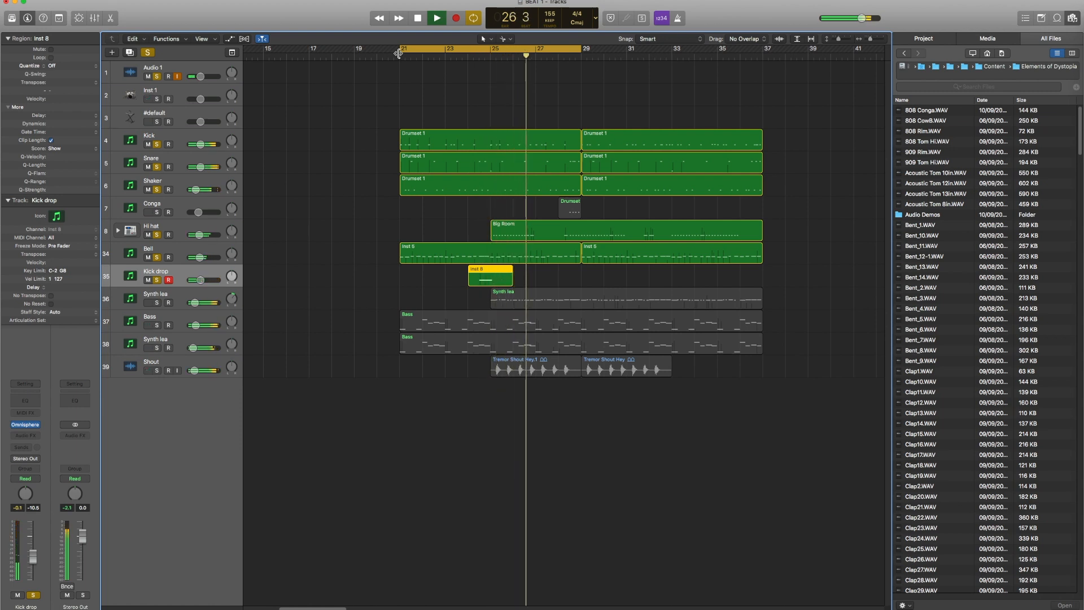
pyautogui.press('space')
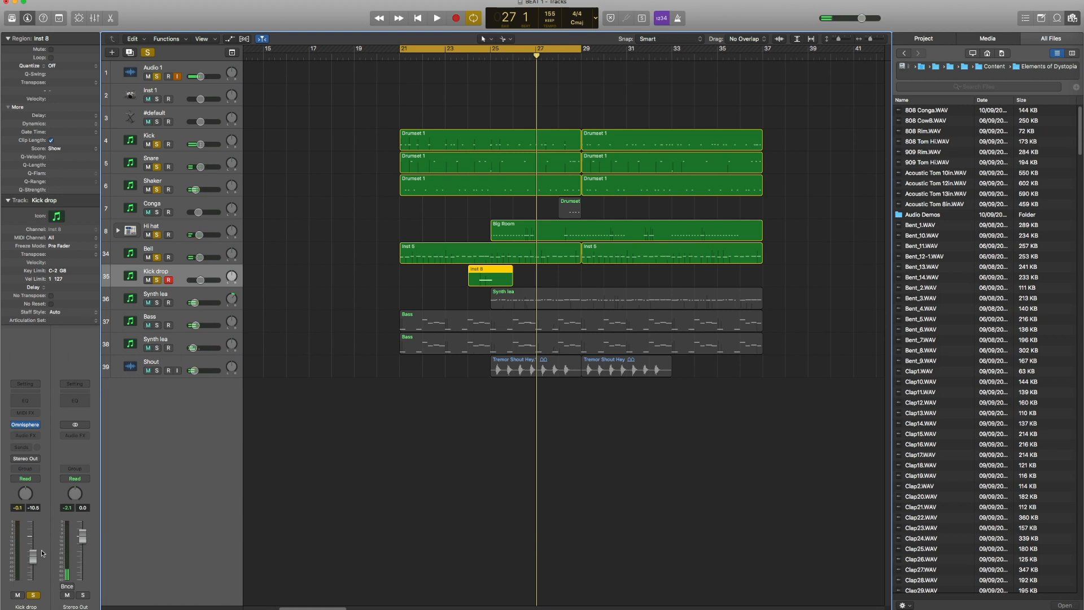
# - Adjust the Kick drop track's volume during playback, settling at about -14.6 dB
pyautogui.moveTo(33, 555); pyautogui.dragTo(32, 551)
pyautogui.press('space')
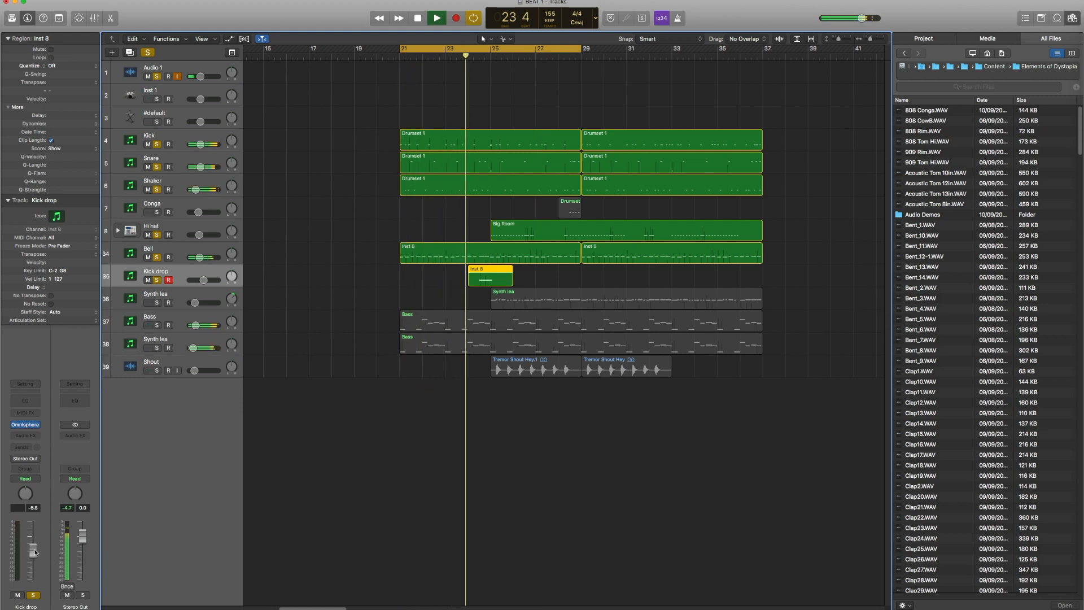
pyautogui.moveTo(35, 553); pyautogui.dragTo(34, 566)
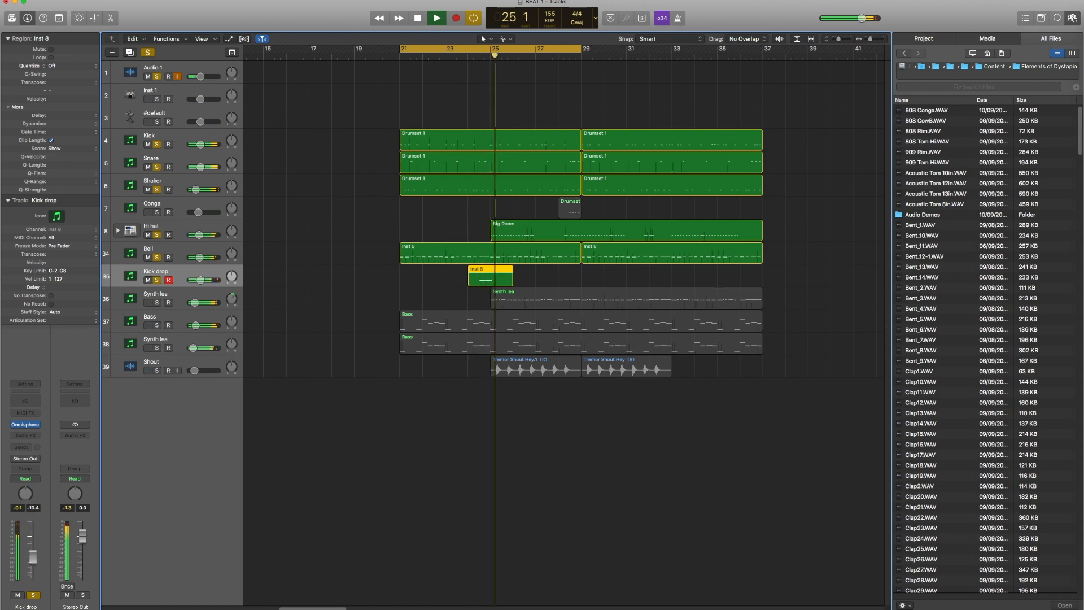
pyautogui.press('space')
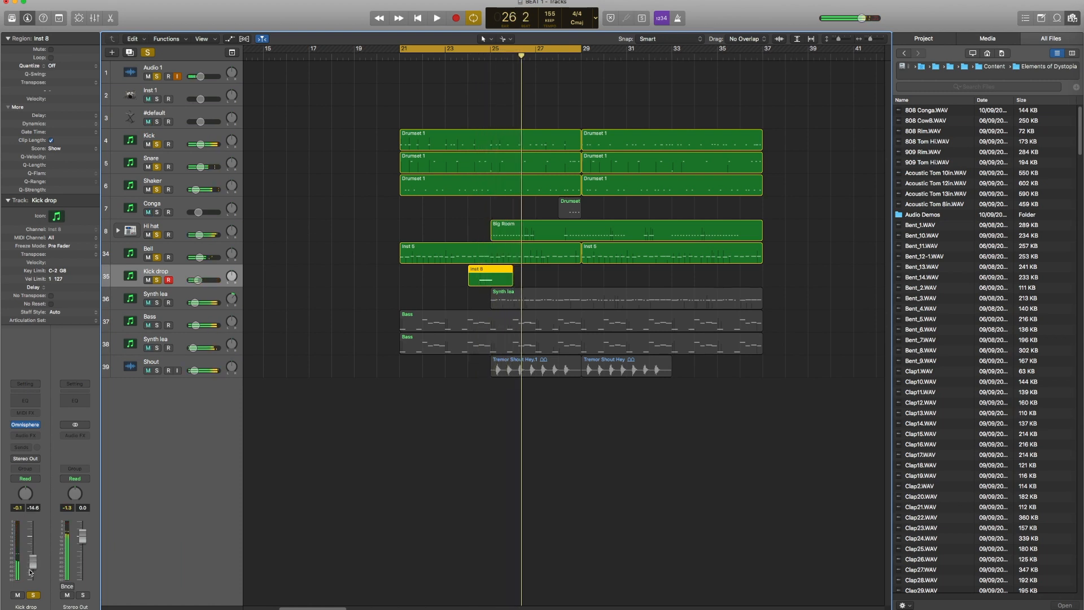
# - Add the Conga track to the solo group and play the cycle range
pyautogui.click(162, 206)
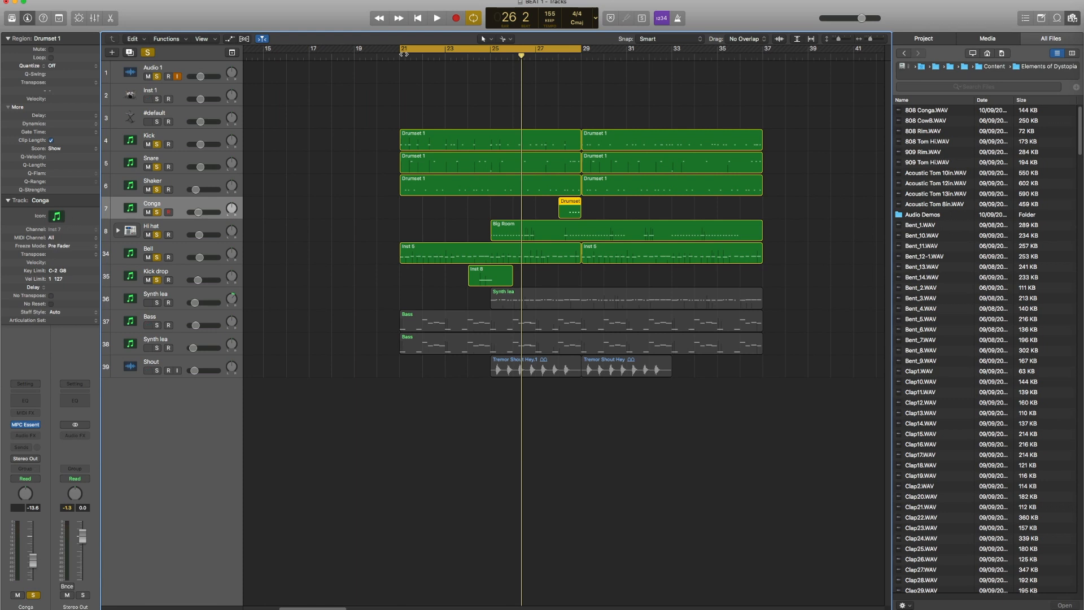
pyautogui.press('space')
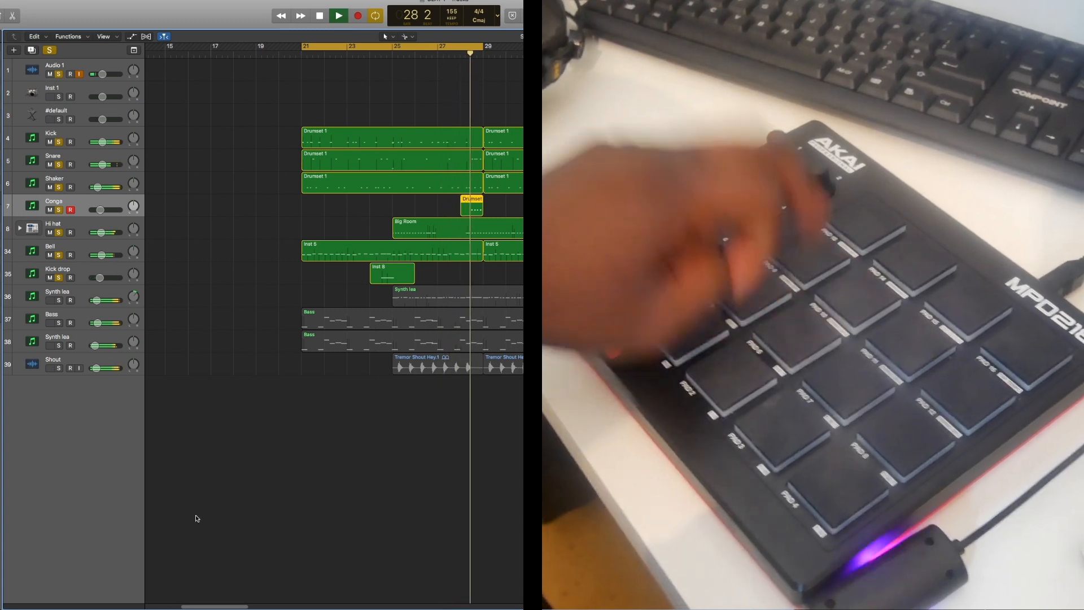
# - Stop playback, then solo the Synth lea track above Bass and view its Omnisphere patch
pyautogui.press('space')
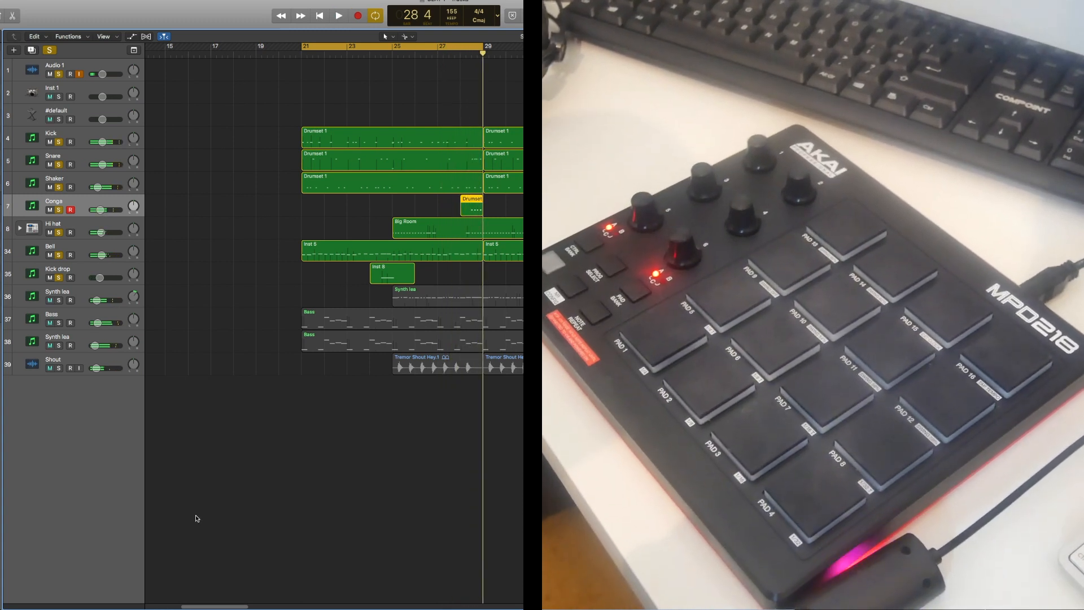
pyautogui.click(52, 305)
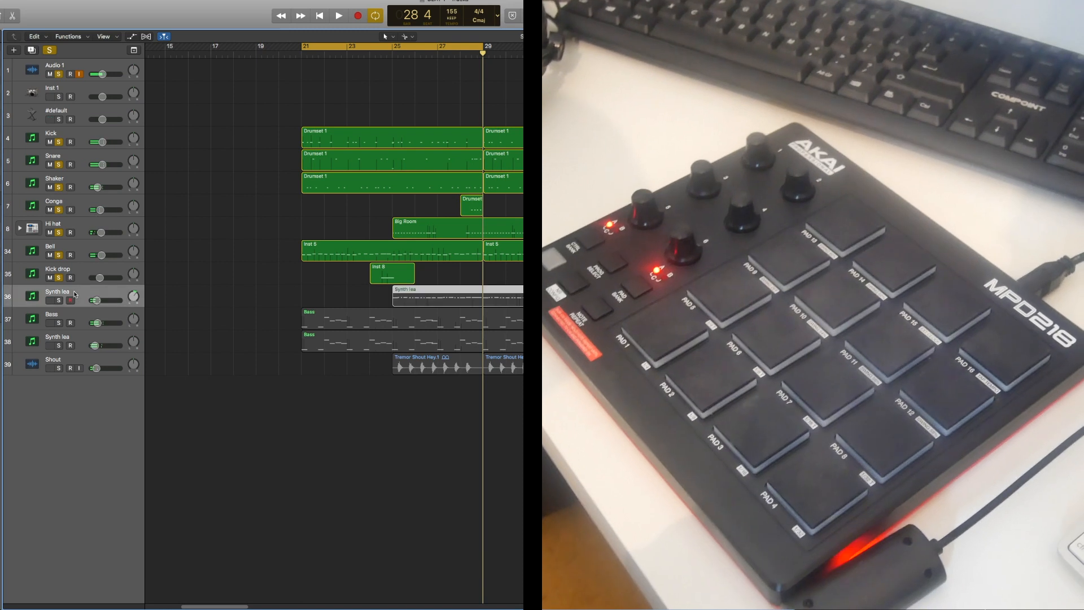
pyautogui.click(156, 303)
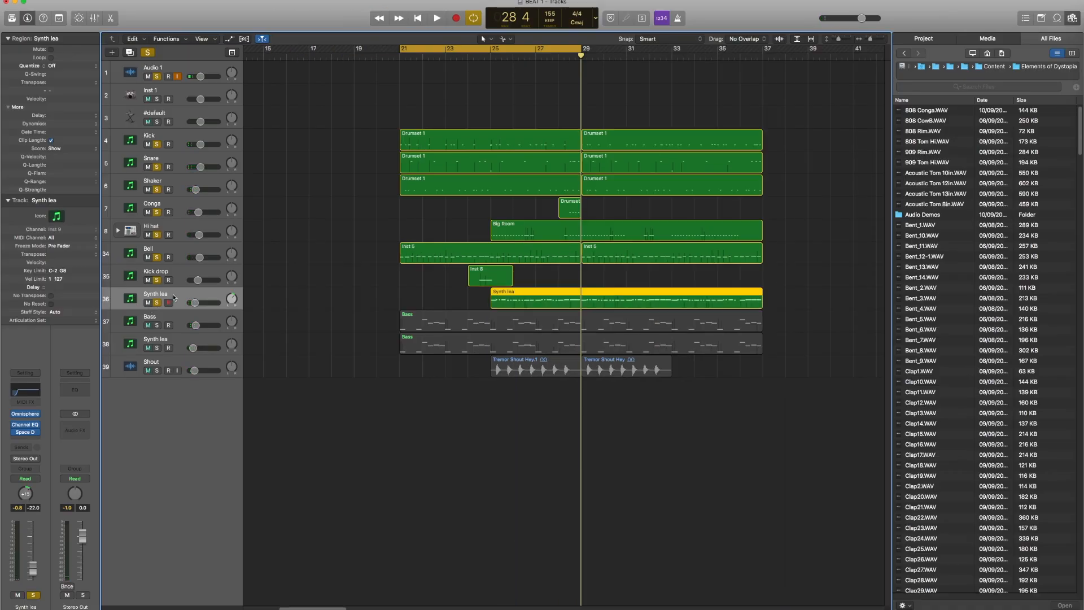
pyautogui.moveTo(25, 417)
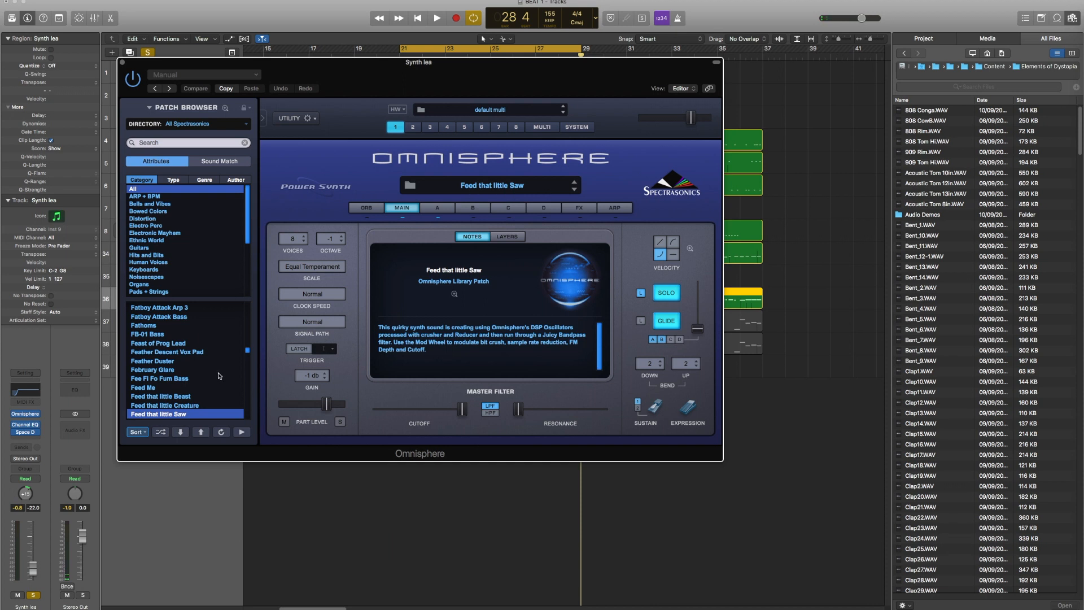
pyautogui.scroll(-2, 178, 399)
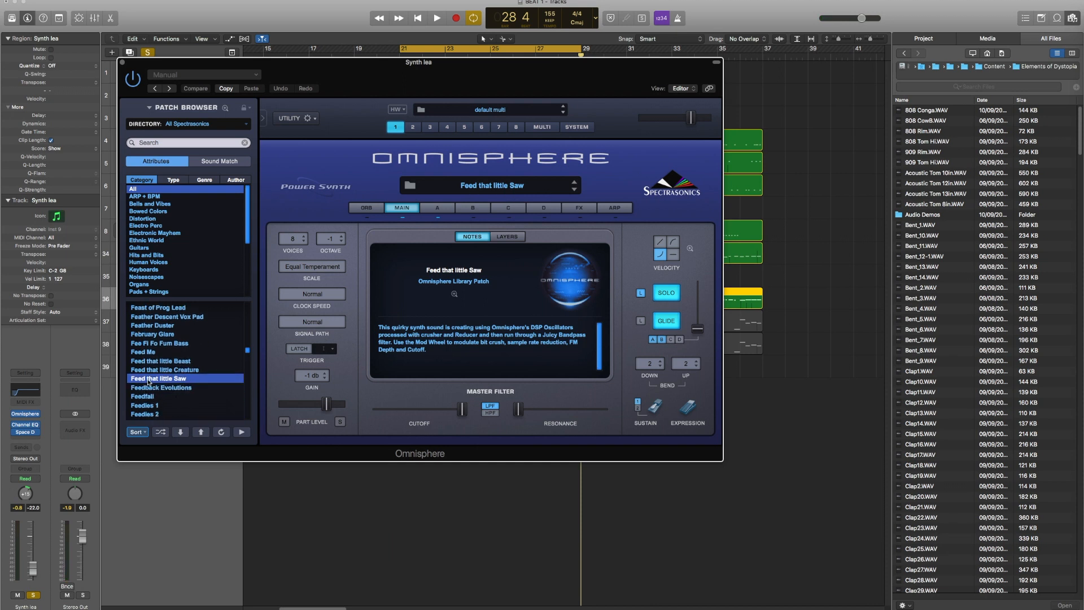
pyautogui.click(124, 65)
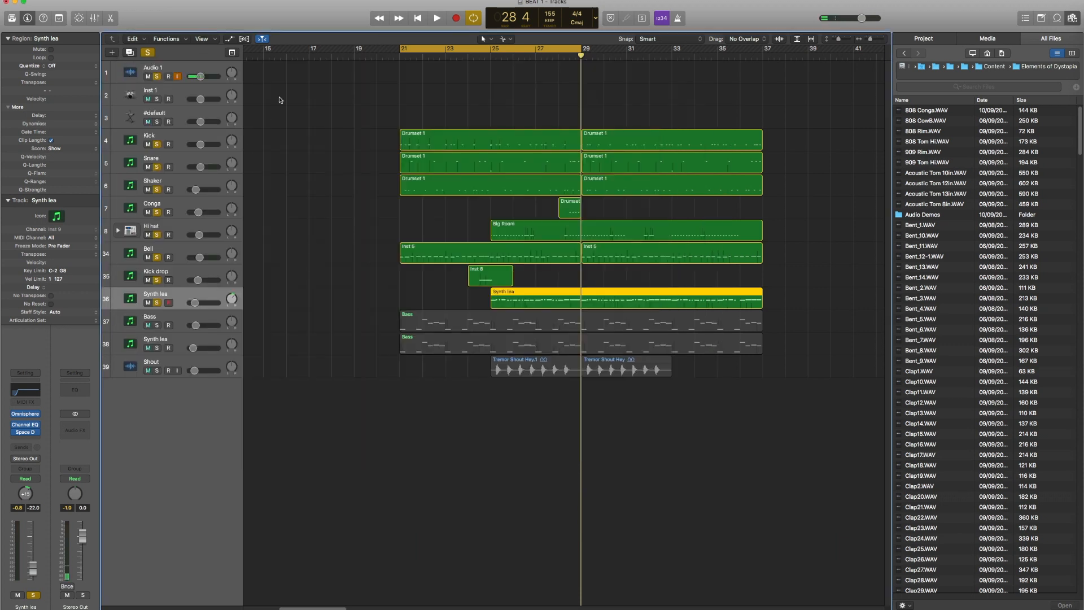
# - Move the cycle range to start at bar 25 and end in bar 33, and play it with the soloed Synth lea
pyautogui.moveTo(425, 50); pyautogui.dragTo(544, 59)
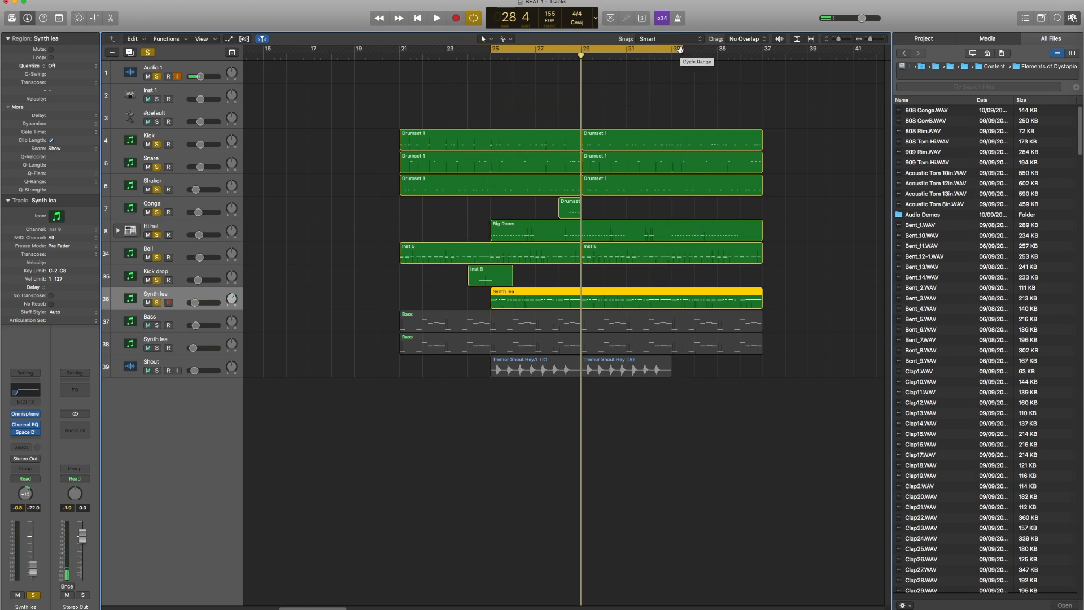
pyautogui.moveTo(684, 51); pyautogui.dragTo(690, 52)
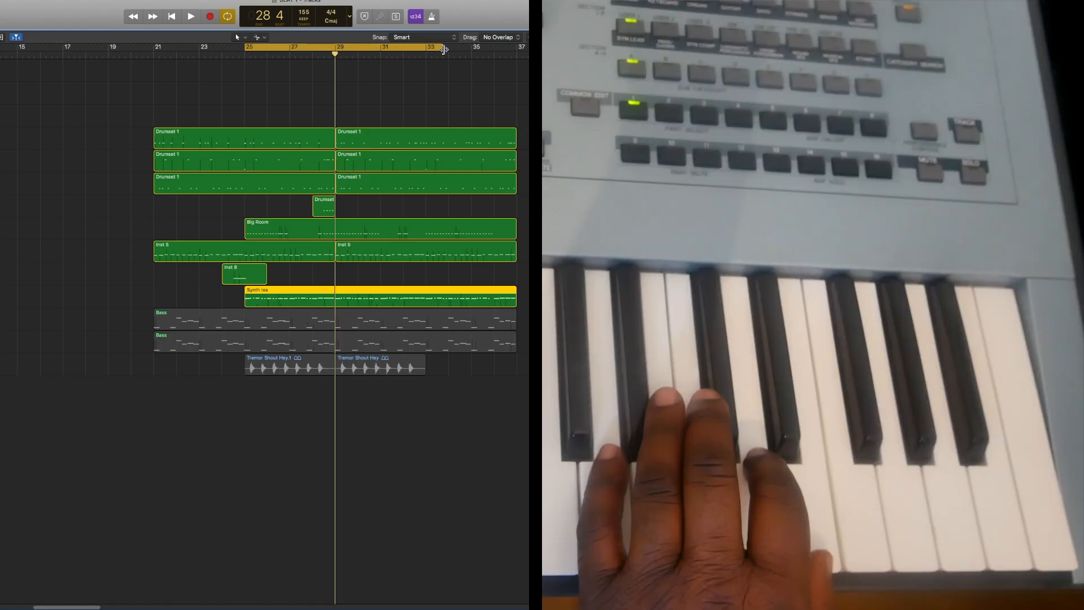
pyautogui.press('space')
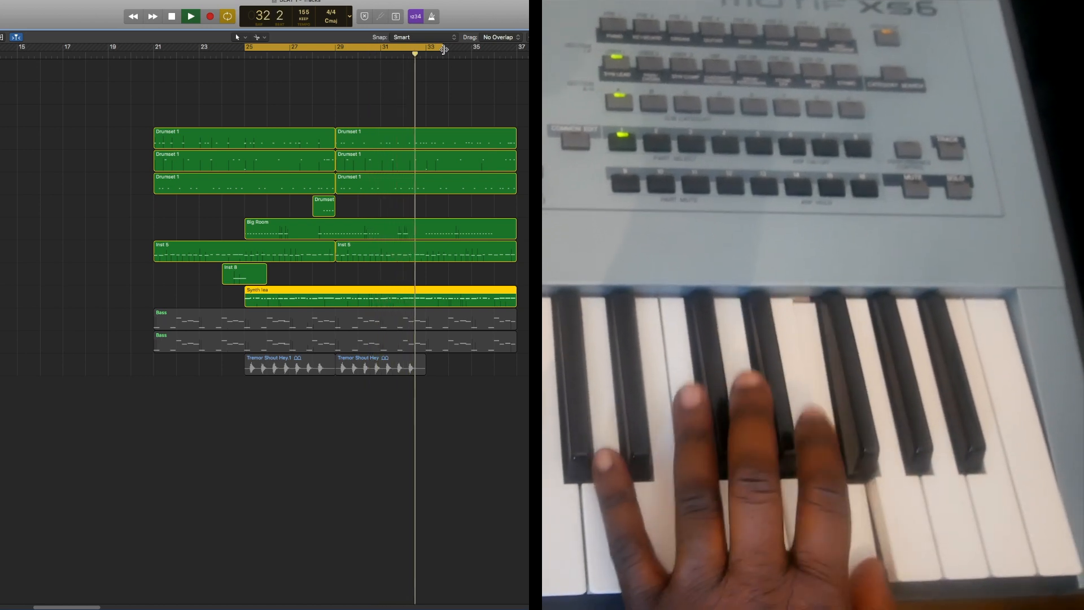
pyautogui.press('space')
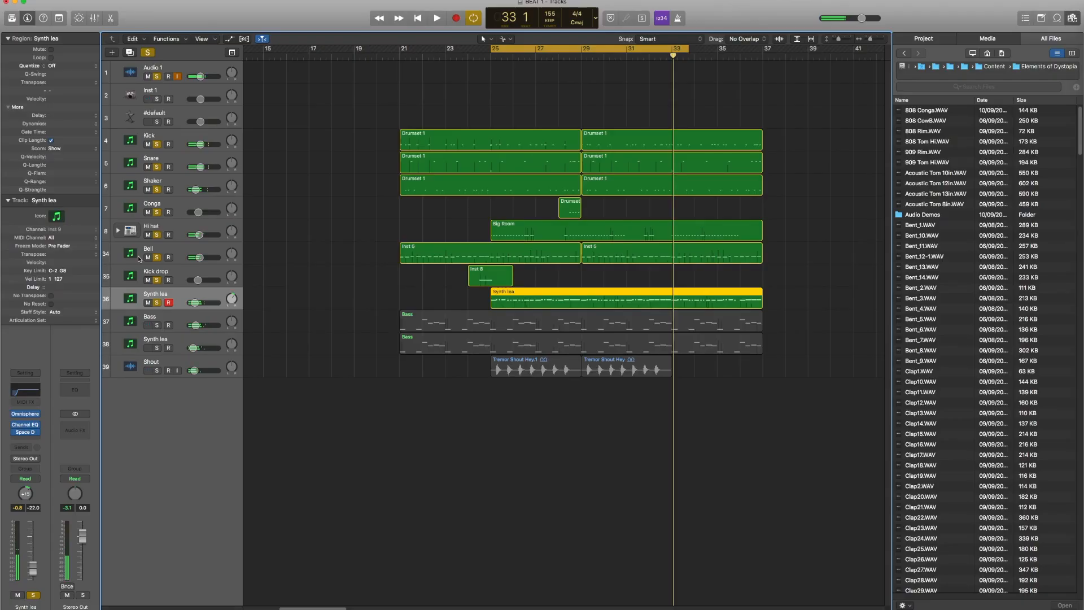
# - Solo the Bass track and view the Omnisphere patches of the Synth lea track below it and of Bass itself
pyautogui.click(172, 317)
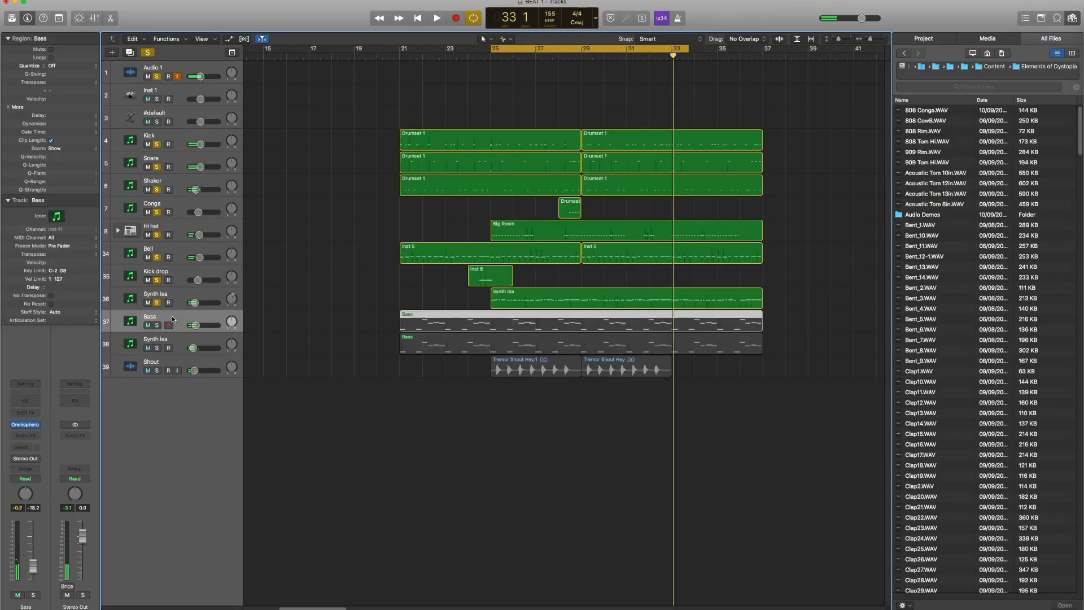
pyautogui.click(157, 326)
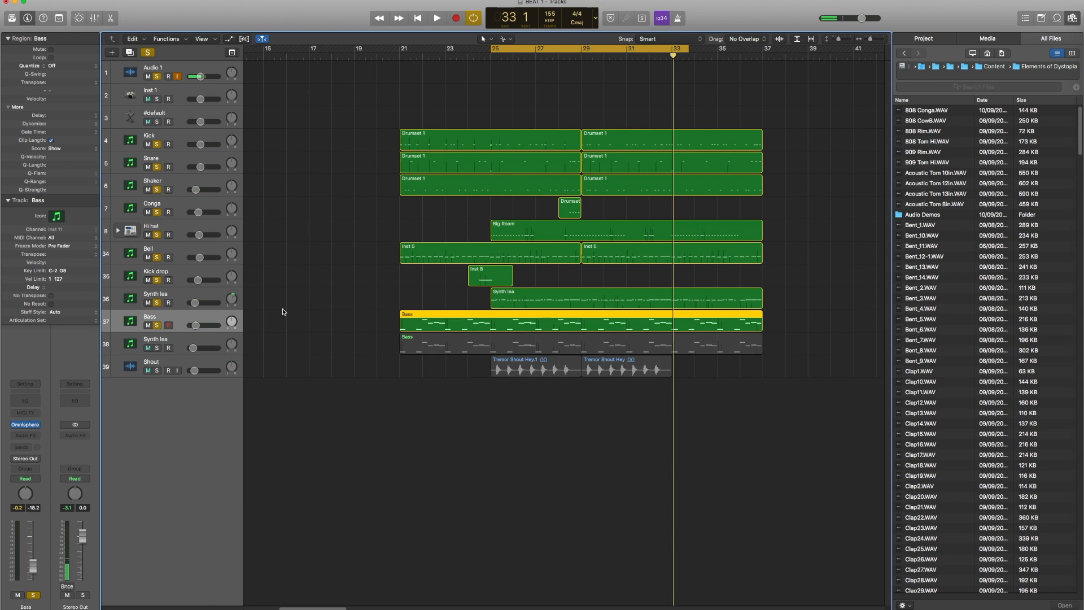
pyautogui.click(187, 341)
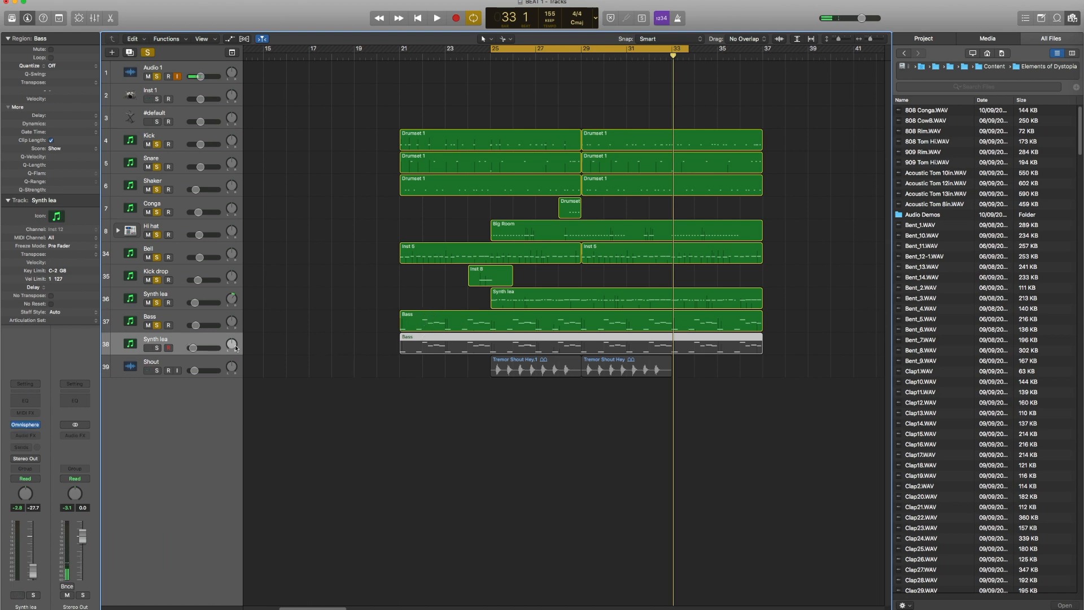
pyautogui.moveTo(32, 425)
pyautogui.click(25, 425)
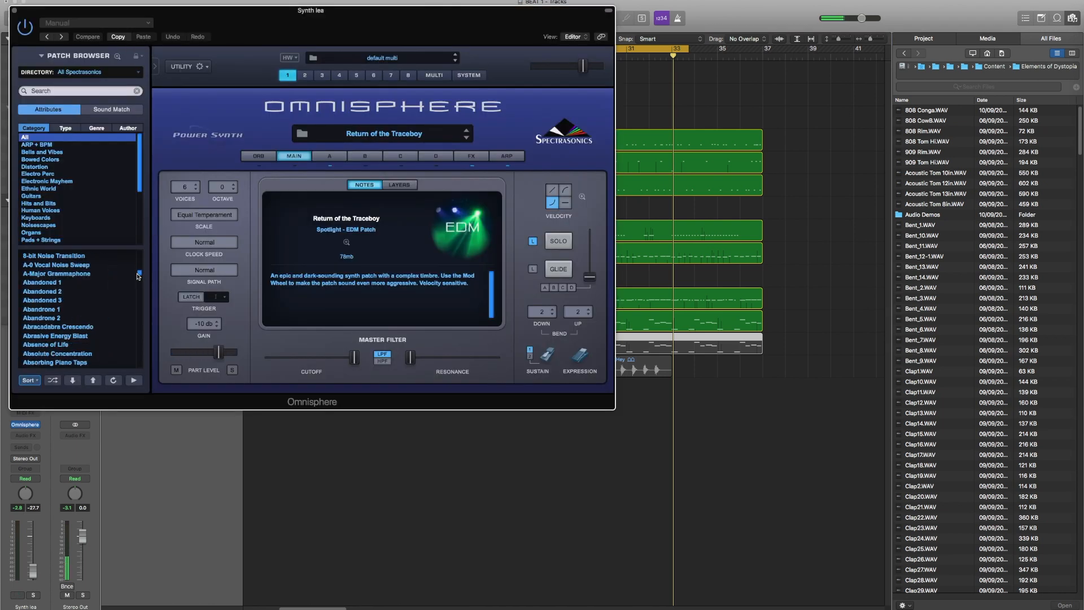
pyautogui.moveTo(134, 11); pyautogui.dragTo(317, 56)
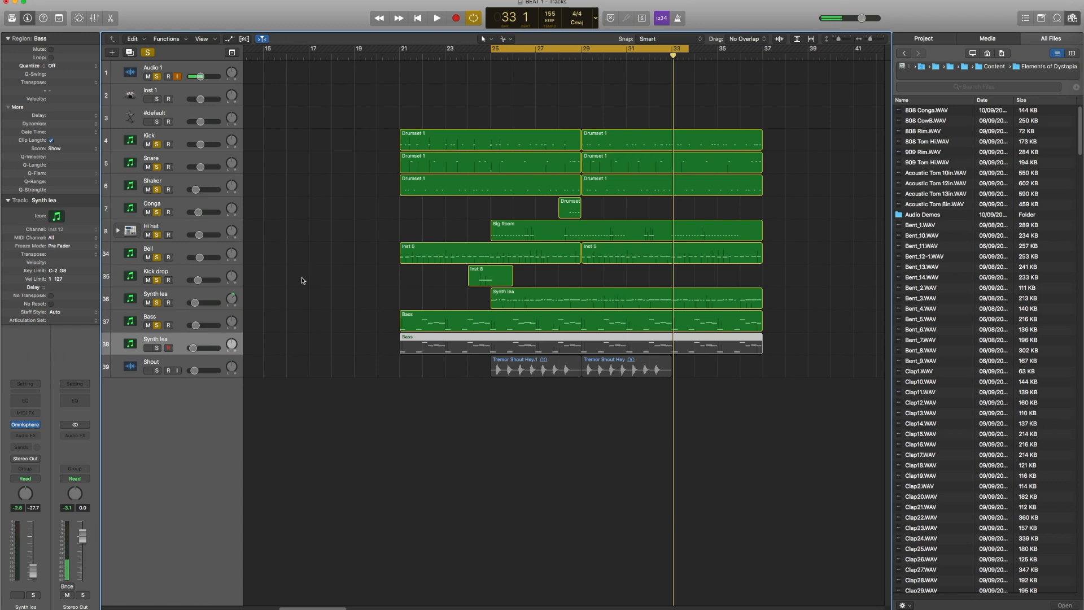
pyautogui.click(171, 317)
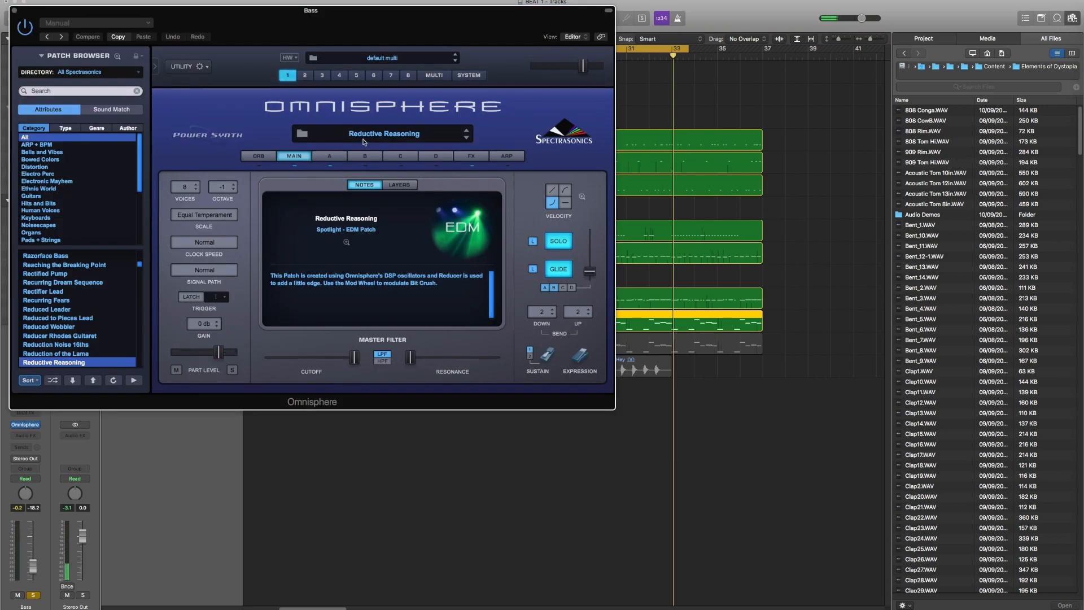
pyautogui.click(14, 11)
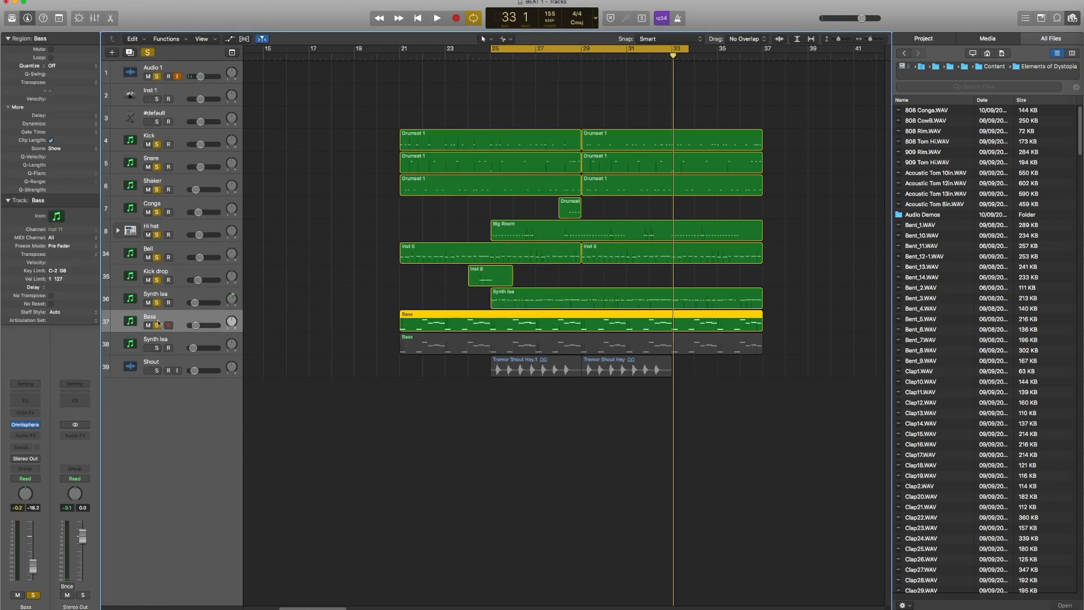
# - Solo the Synth lea track below Bass and set the cycle range from bar 21 to about bar 29
pyautogui.click(158, 348)
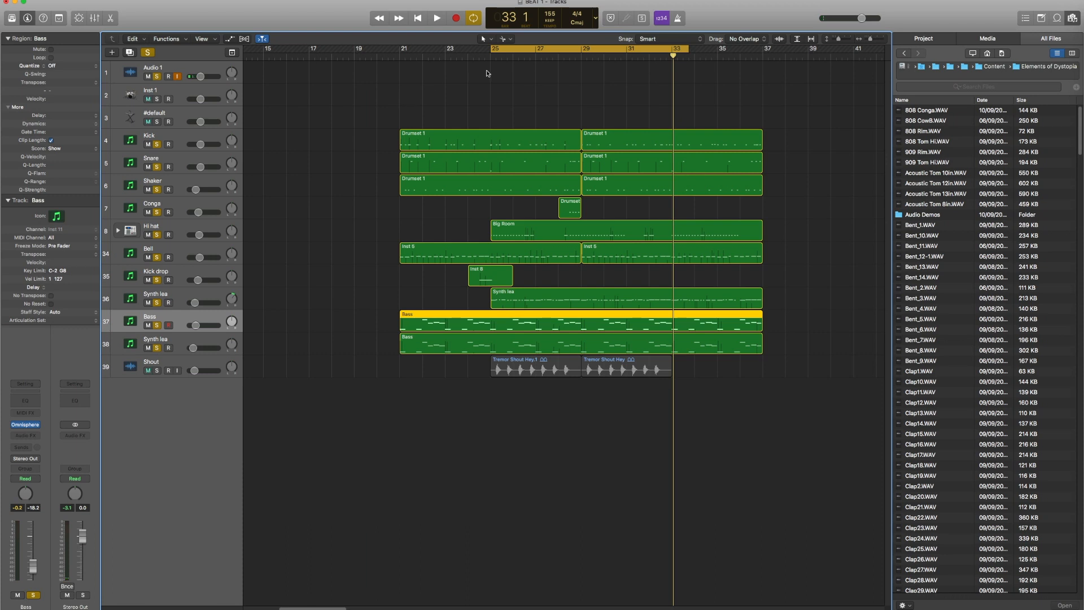
pyautogui.moveTo(489, 49); pyautogui.dragTo(400, 53)
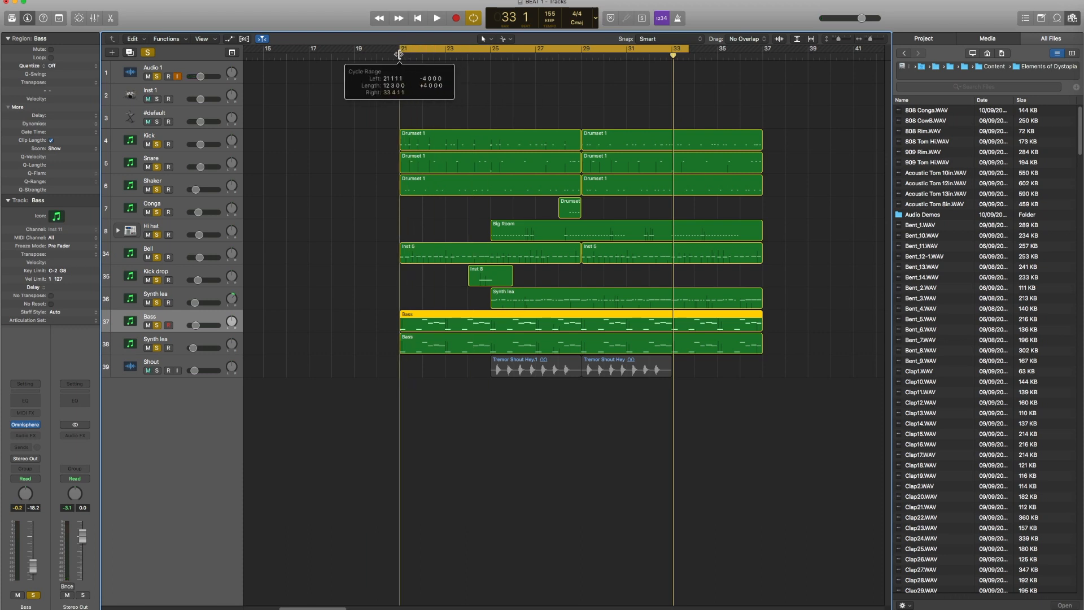
pyautogui.moveTo(687, 48); pyautogui.dragTo(587, 64)
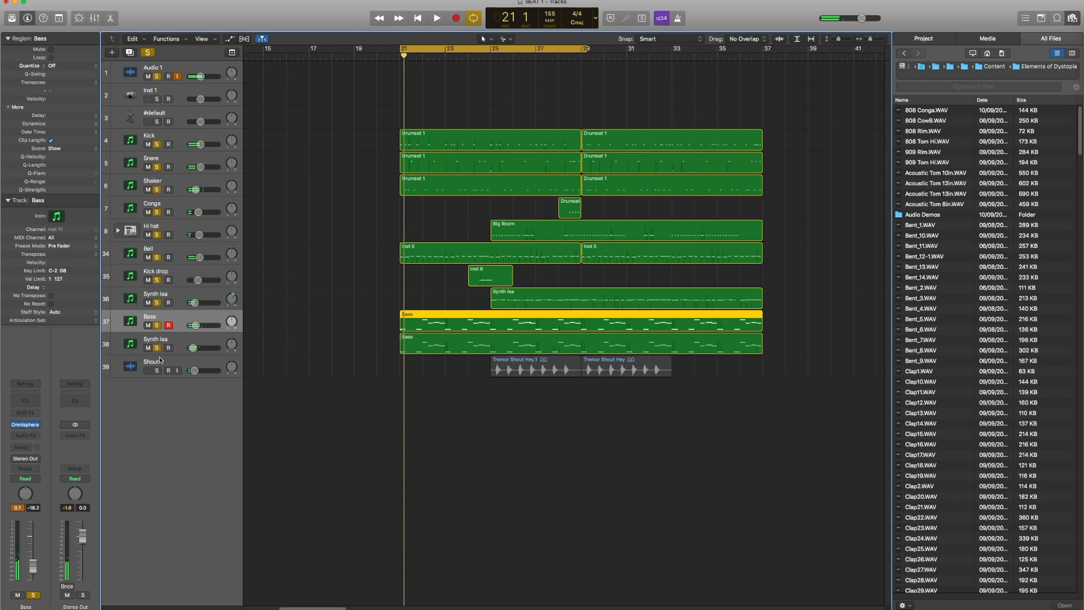
# - Add the Shout track to the solo group and play the cycle range
pyautogui.click(160, 361)
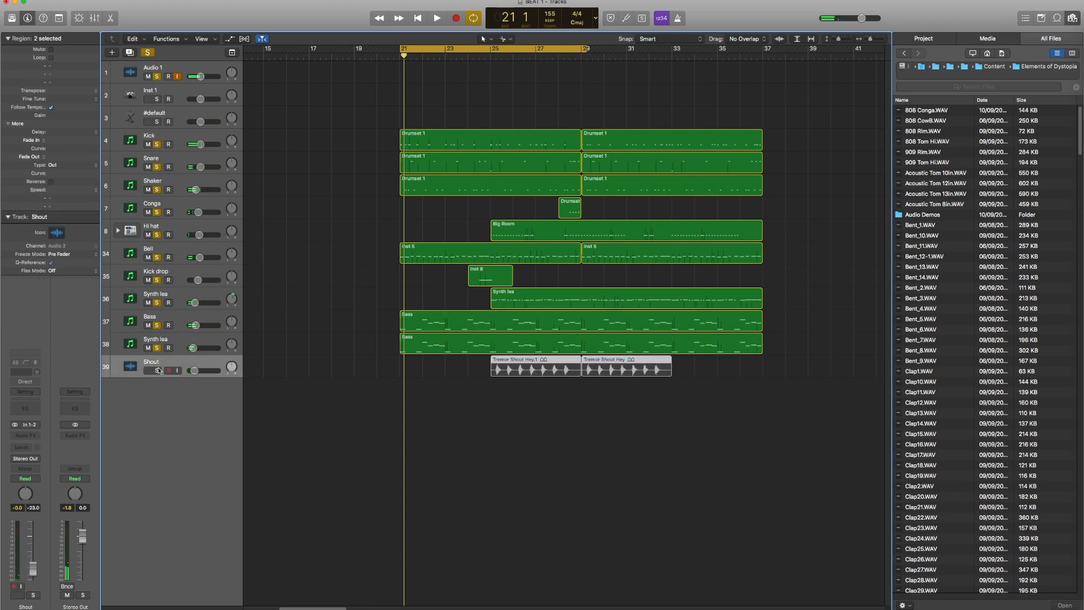
pyautogui.click(158, 371)
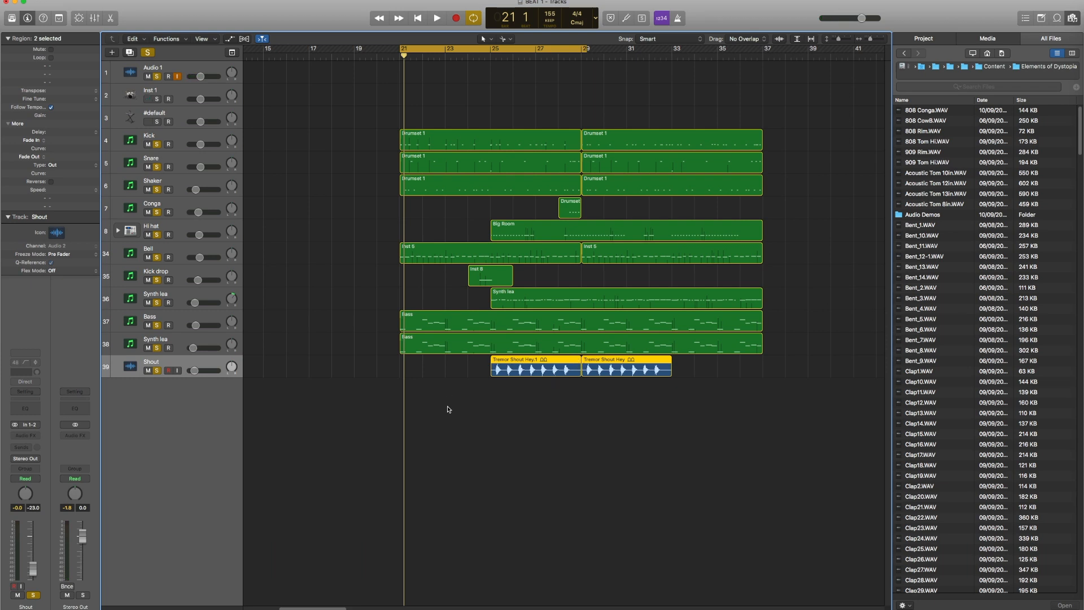
pyautogui.press('space')
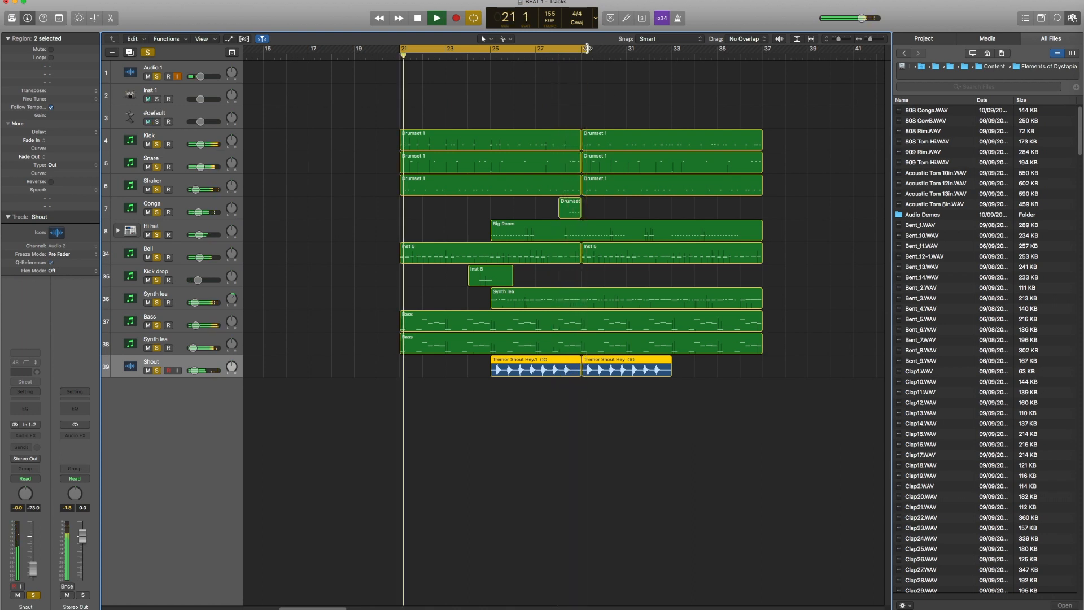
# - Extend the cycle end to about bar 37 and play the full section before stopping and moving the playhead back
pyautogui.moveTo(587, 48); pyautogui.dragTo(768, 96)
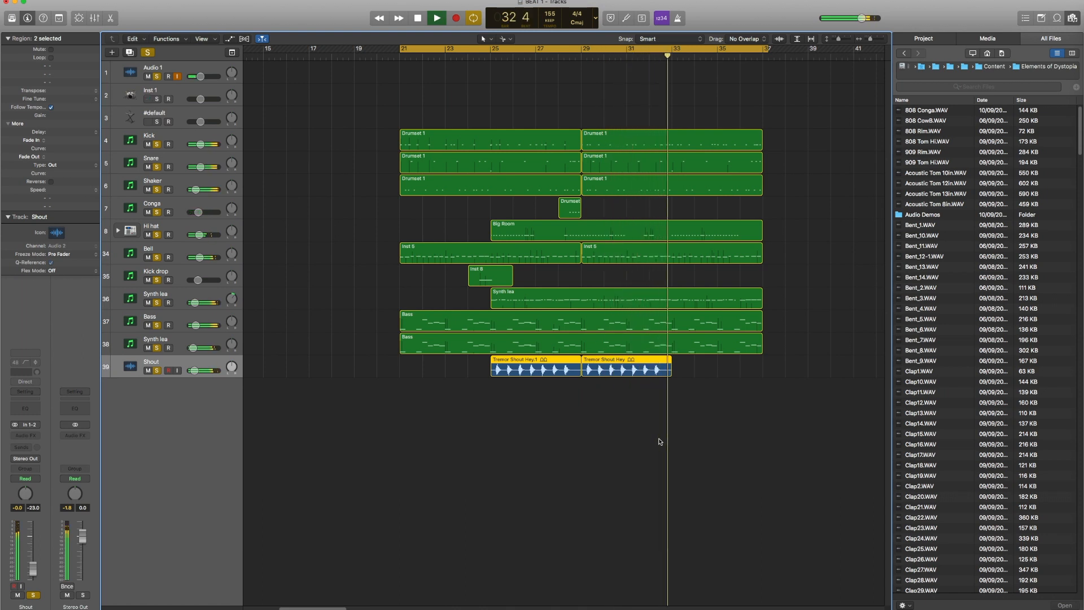
pyautogui.press('space')
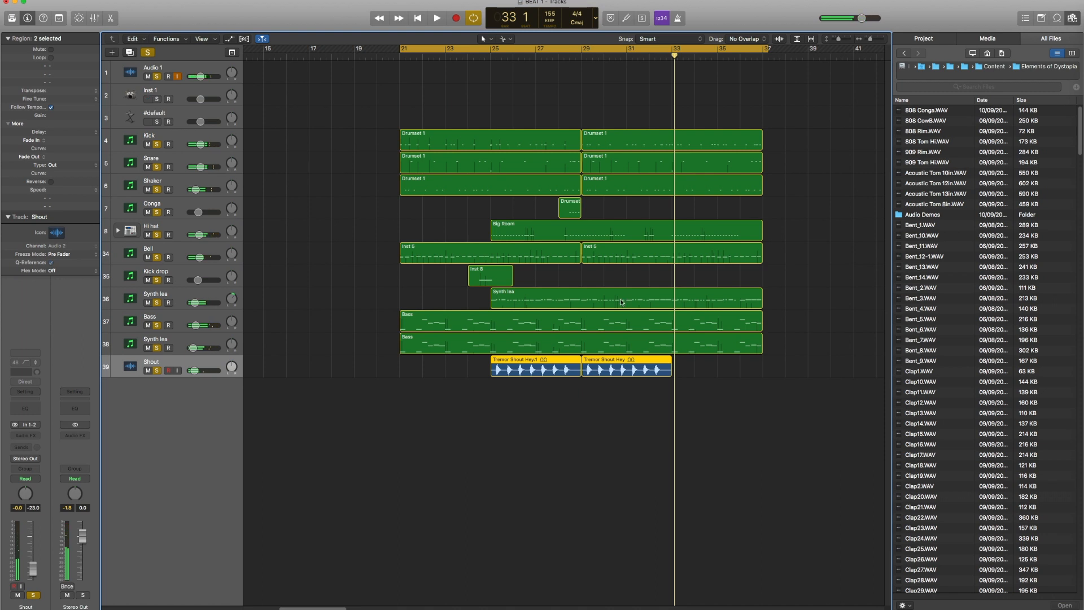
pyautogui.press('Return')
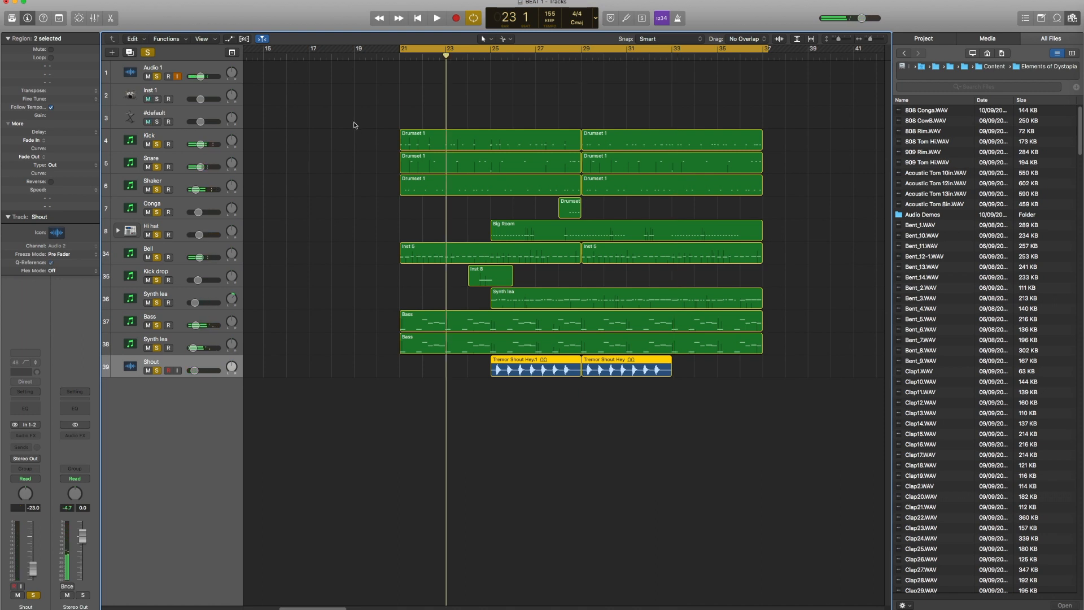